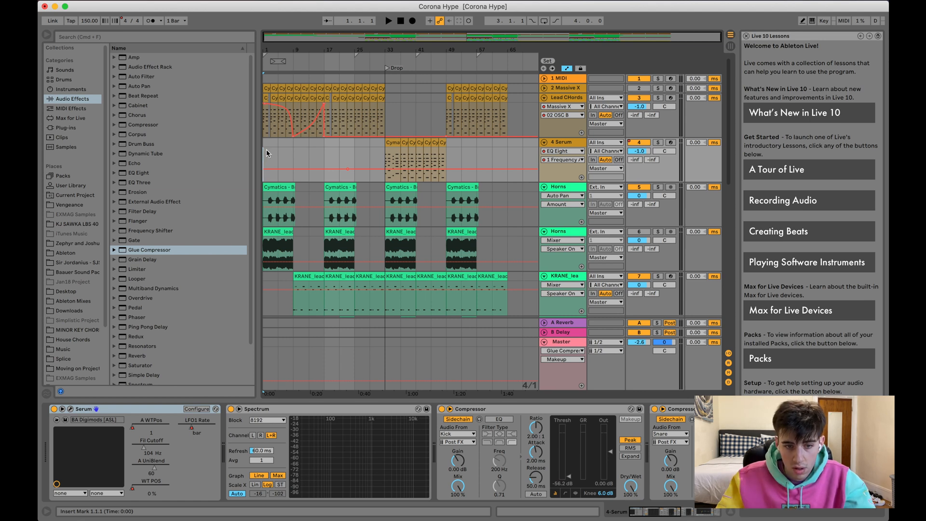
# Play the arrangement from the start and look over all its tracks, from the chords down to the Riser Drum
pyautogui.press('space')
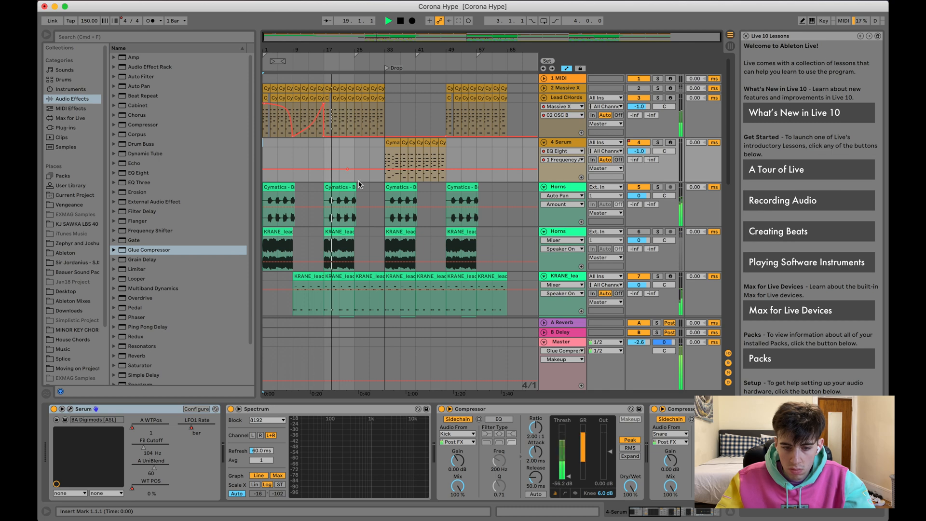
pyautogui.scroll(-5, 358, 184)
pyautogui.scroll(-10, 359, 183)
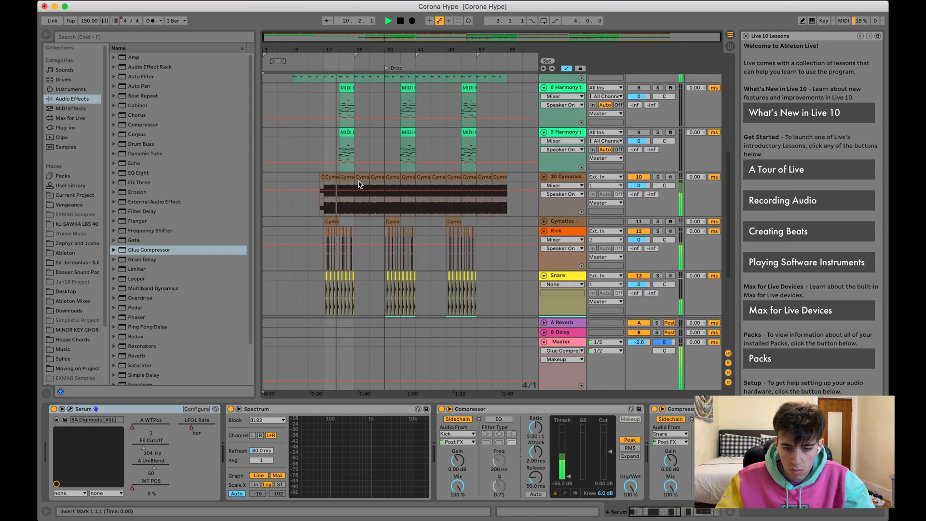
pyautogui.scroll(-1, 359, 183)
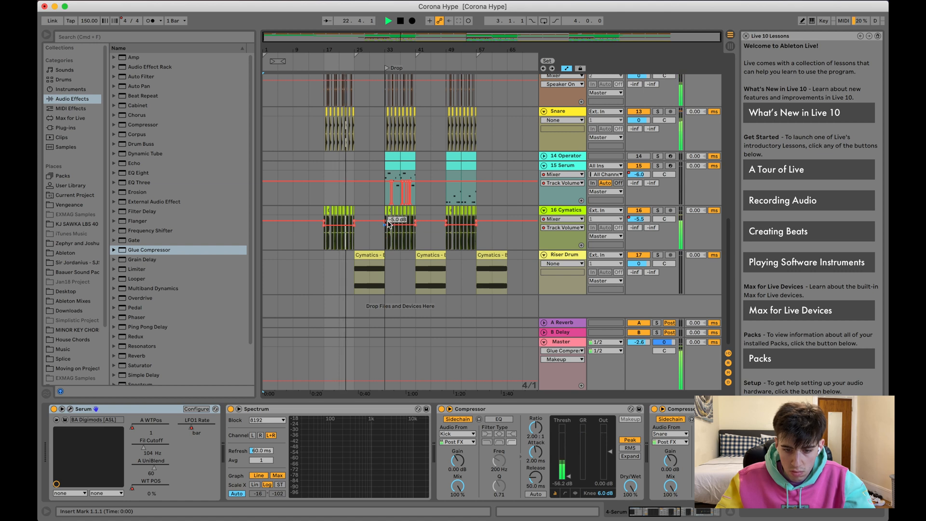
pyautogui.scroll(1, 435, 133)
pyautogui.scroll(2, 435, 128)
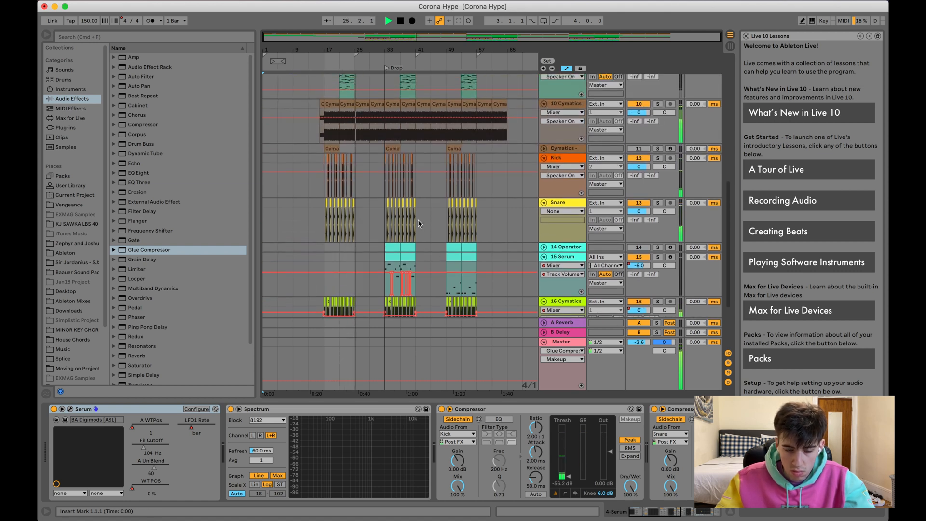
pyautogui.scroll(2, 419, 222)
pyautogui.scroll(8, 419, 223)
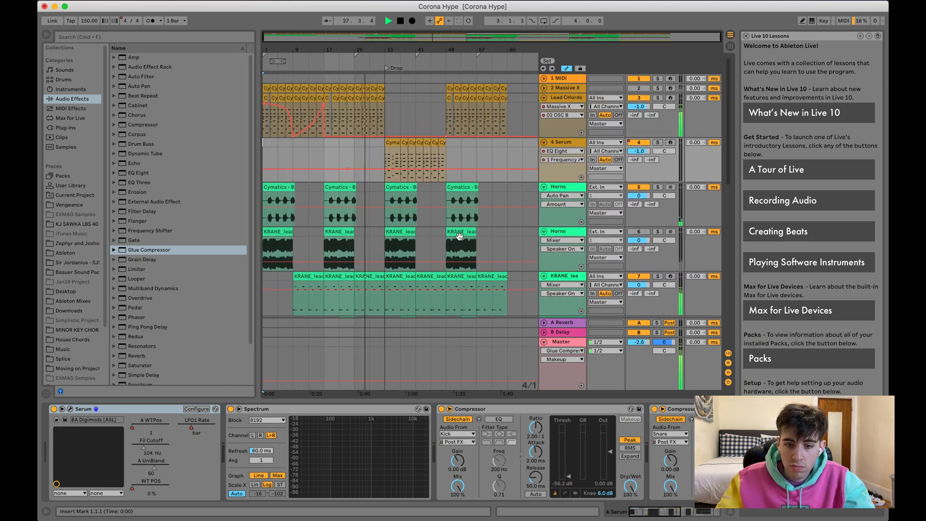
# Fold the second Horns track, the KRANE lead track and the 8 Harmony track in the arrangement
pyautogui.click(544, 232)
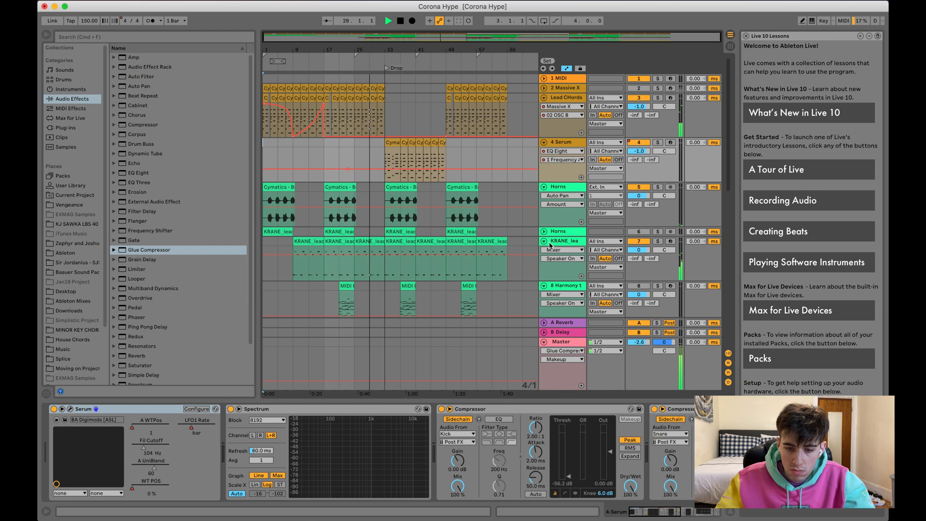
pyautogui.click(543, 241)
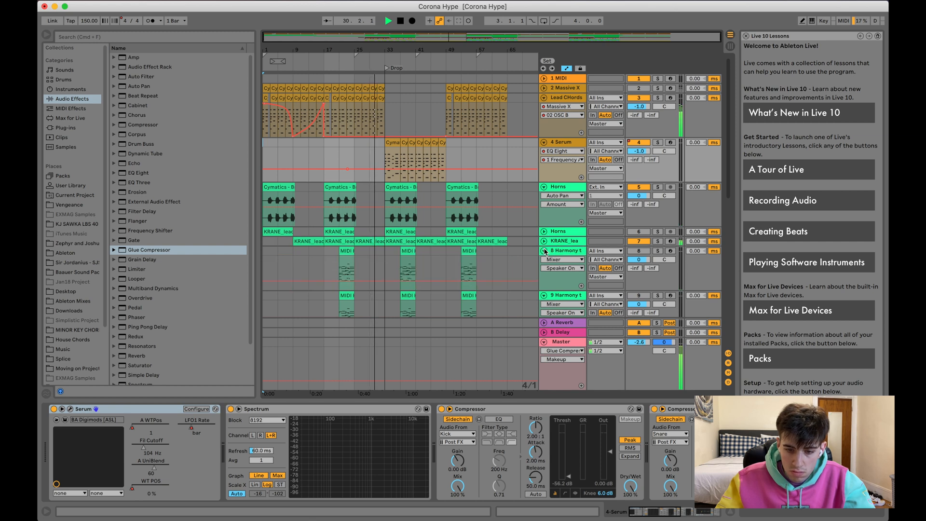
pyautogui.click(544, 250)
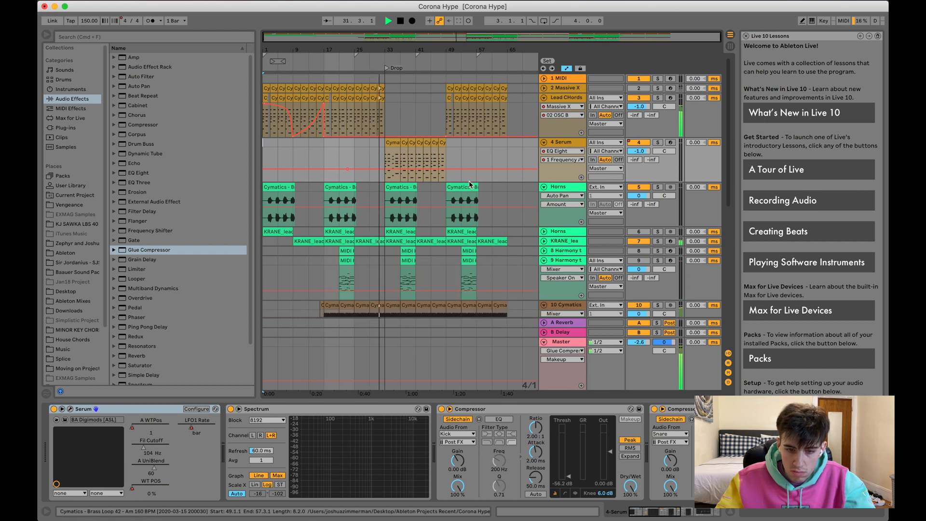
# Examine the 4 Serum track's device chain, including its compressors and EQ Eight, while the song plays through
pyautogui.scroll(-3, 453, 227)
pyautogui.scroll(-1, 454, 230)
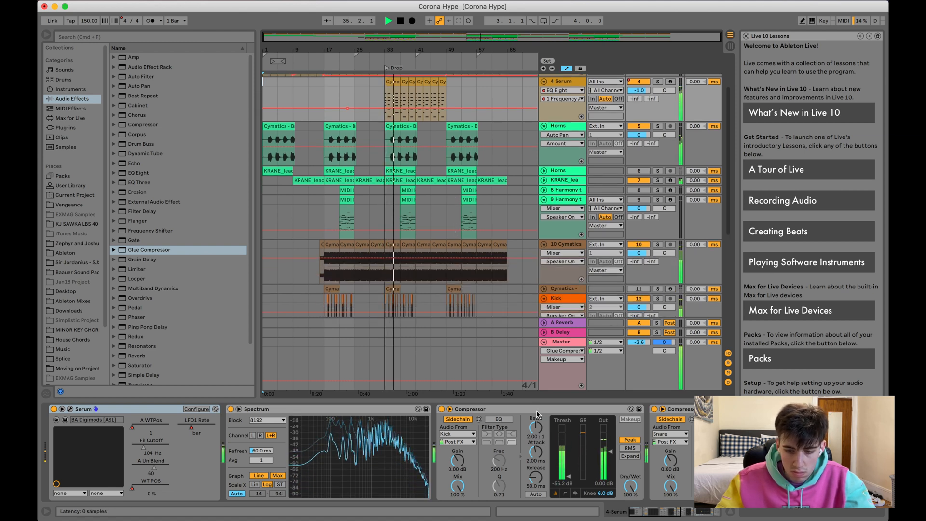
pyautogui.hscroll(5, 537, 414)
pyautogui.hscroll(7, 537, 414)
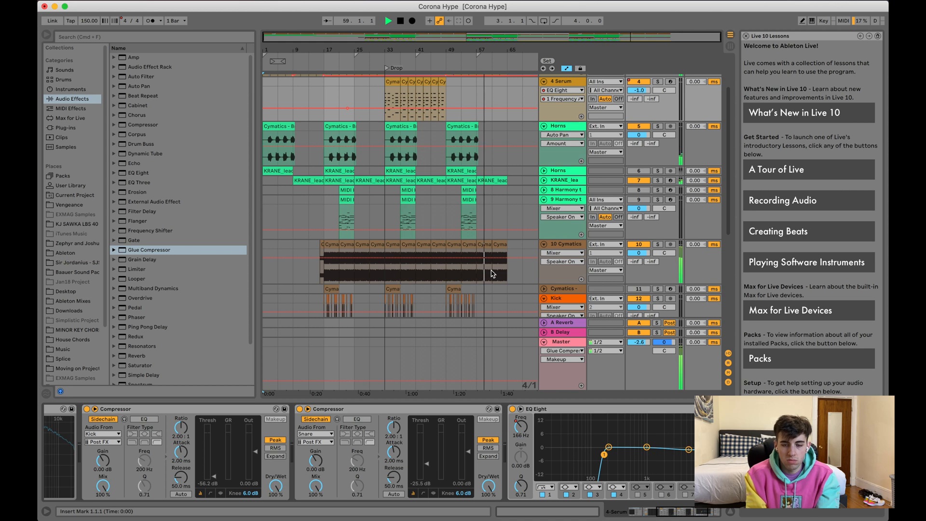
pyautogui.scroll(1, 492, 274)
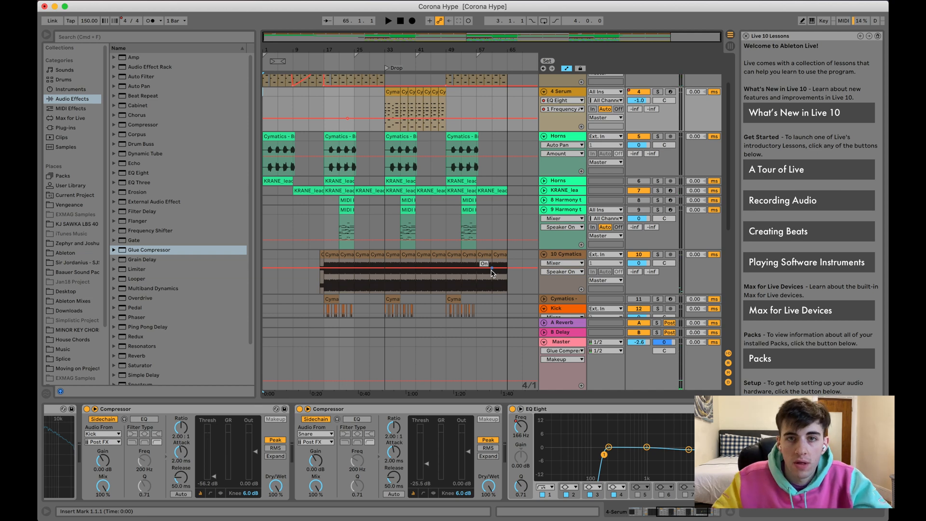
pyautogui.scroll(3, 264, 168)
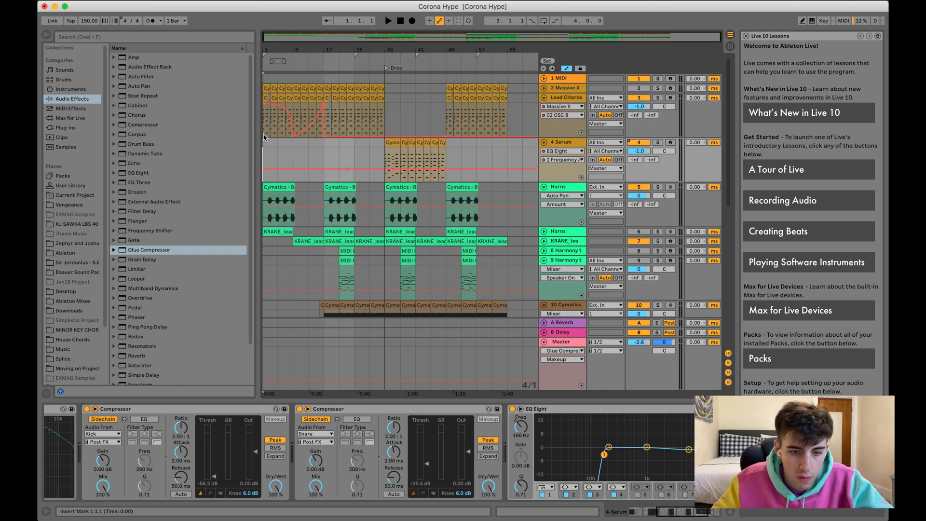
# Solo the Lead CHords track and play its opening bars from the start of the arrangement
pyautogui.click(264, 137)
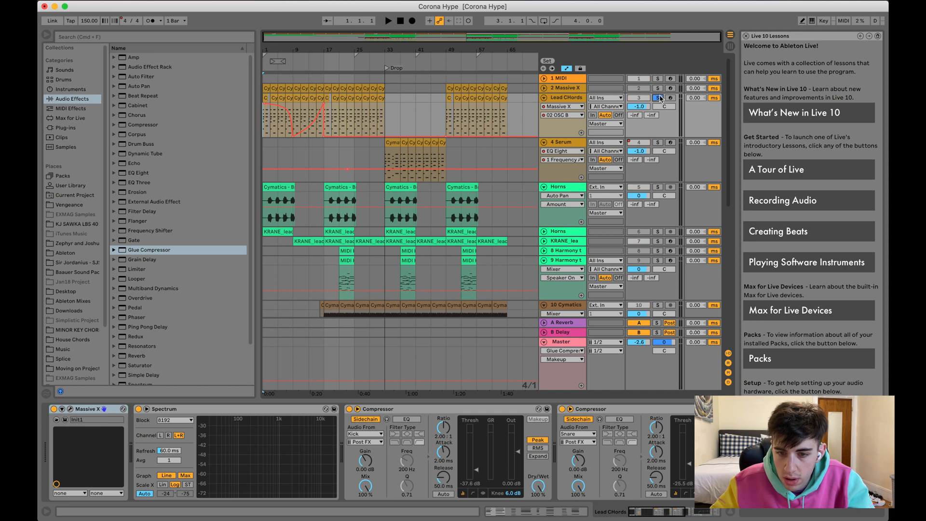
pyautogui.press('space')
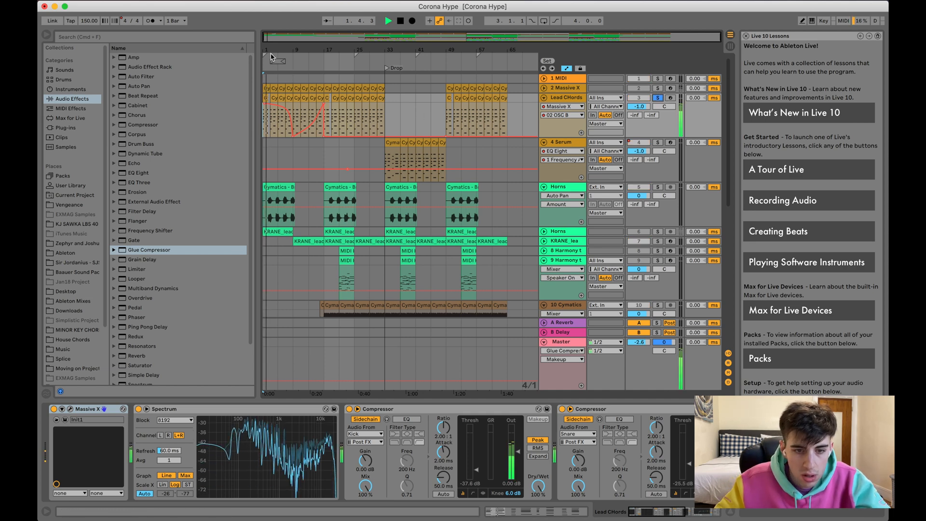
pyautogui.moveTo(271, 50); pyautogui.dragTo(275, 65)
pyautogui.press('space')
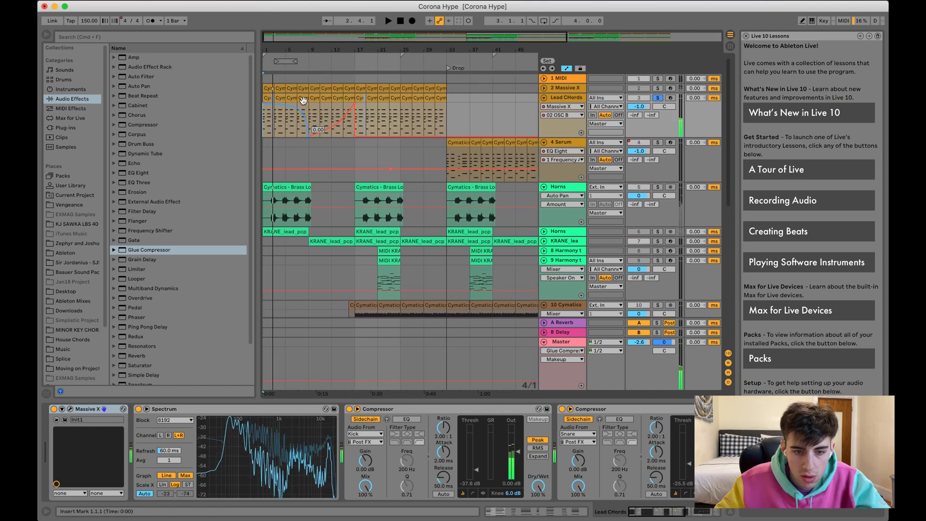
# Open the first Lead CHords MIDI clip in an enlarged note editor, play it, and fold the view to used notes
pyautogui.doubleClick(568, 99)
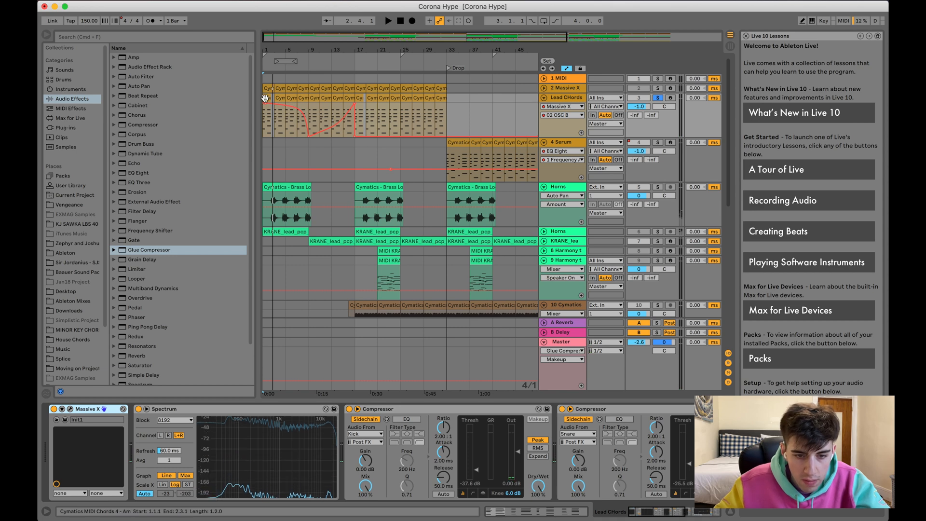
pyautogui.doubleClick(265, 99)
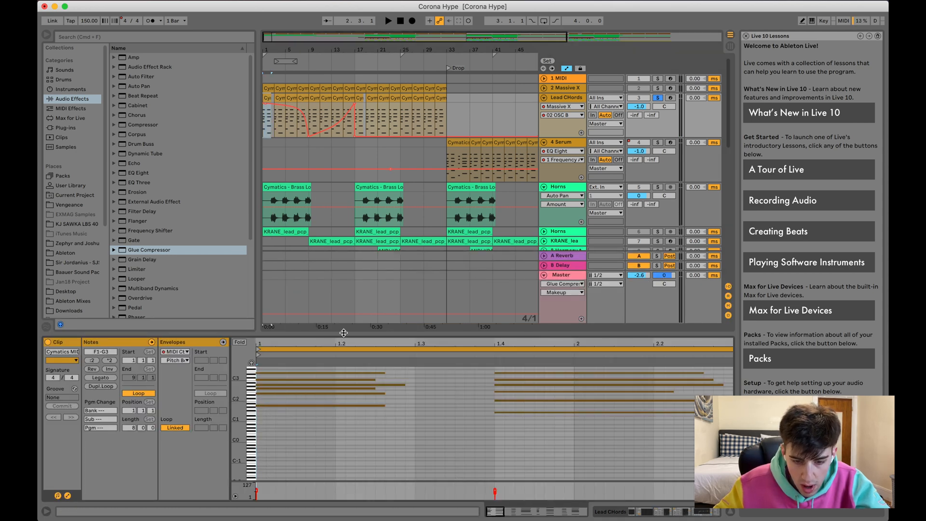
pyautogui.moveTo(344, 333); pyautogui.dragTo(337, 296)
pyautogui.press('space')
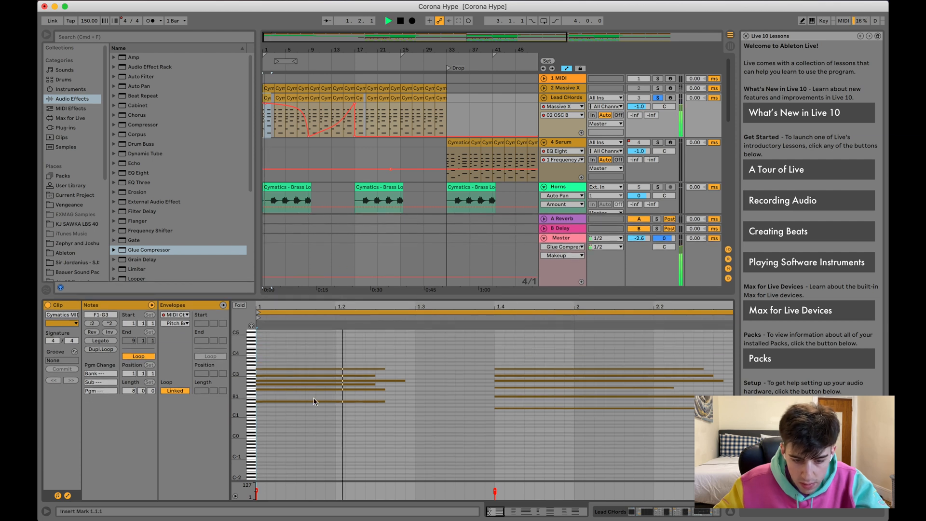
pyautogui.click(240, 305)
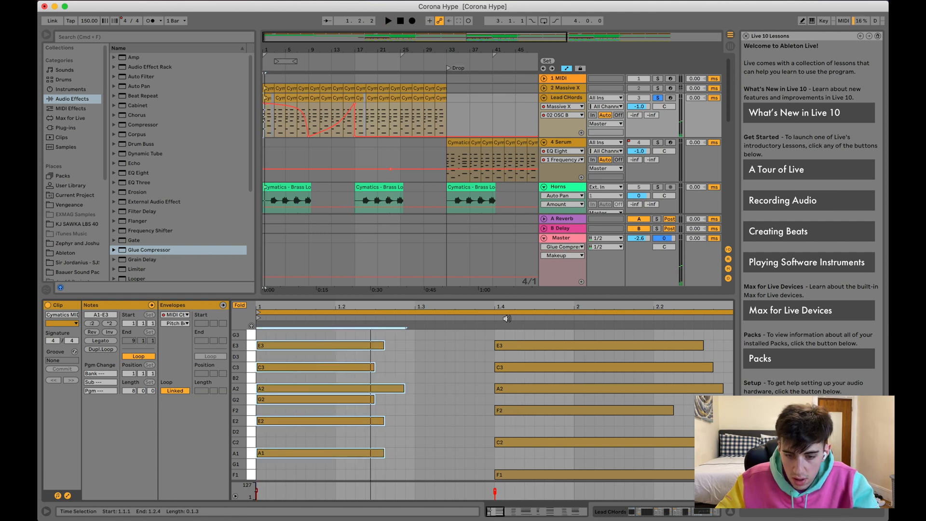
# Select all notes of the clip's second chord, F1 to E3, and play the clip through that chord
pyautogui.click(505, 337)
pyautogui.moveTo(505, 336); pyautogui.dragTo(514, 481)
pyautogui.press('space')
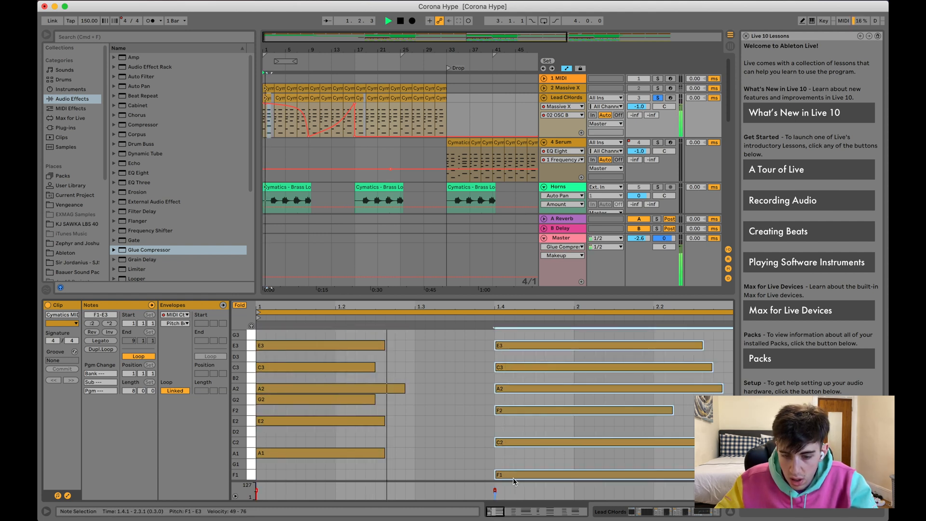
pyautogui.press('space')
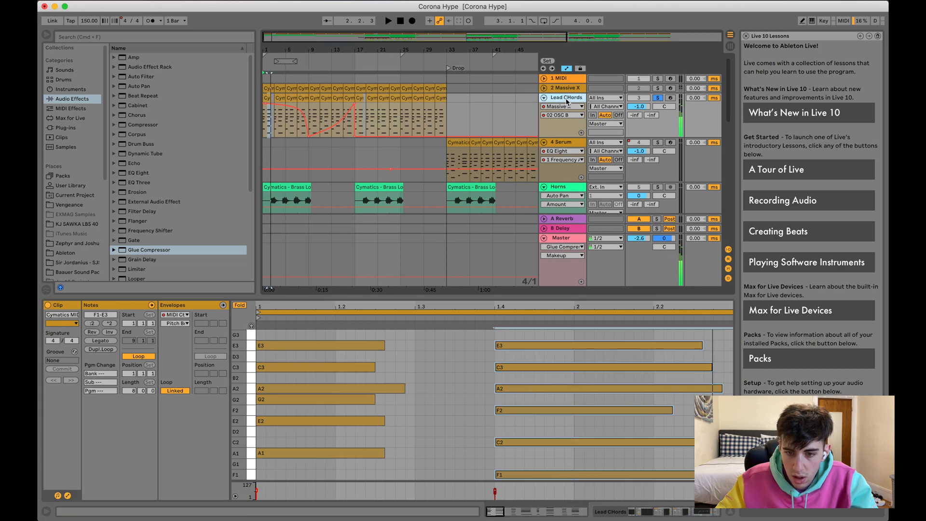
# Show the Lead CHords track's devices and open the Massive X synth window, placing it below the track's clips
pyautogui.hotkey('shift', 'Tab')
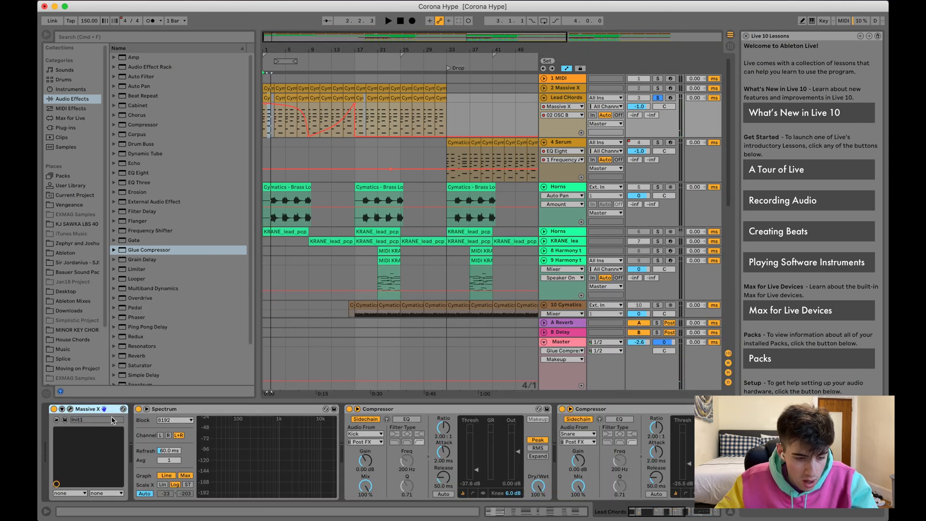
pyautogui.click(70, 409)
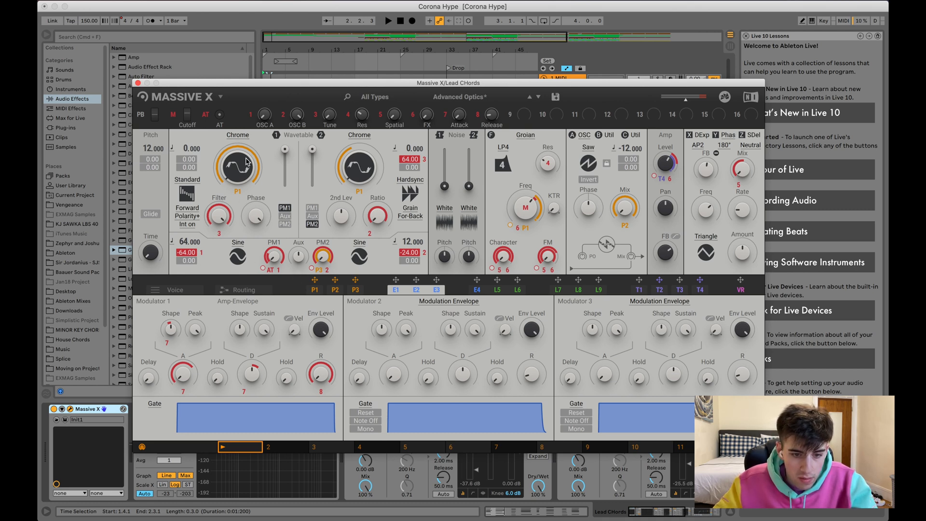
pyautogui.moveTo(405, 83); pyautogui.dragTo(370, 176)
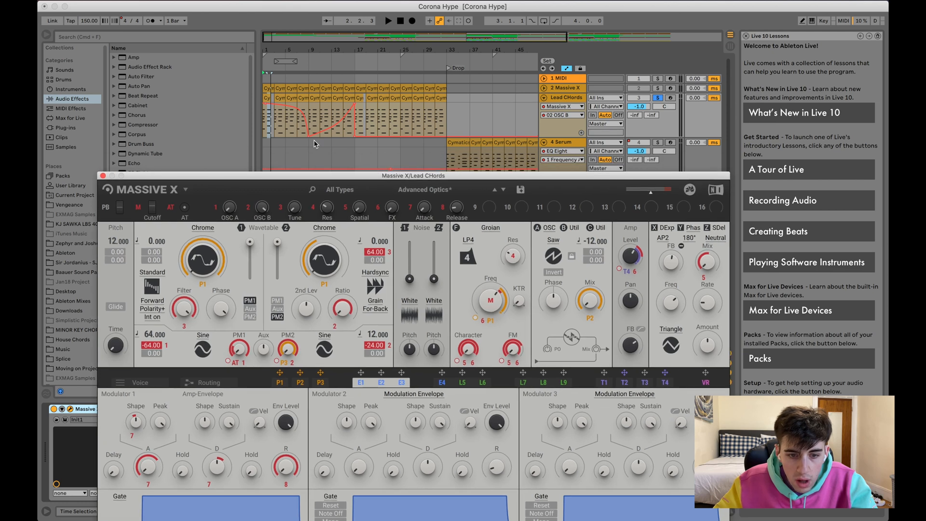
# Loop the first four bars of the Lead CHords track and play the loop
pyautogui.click(263, 128)
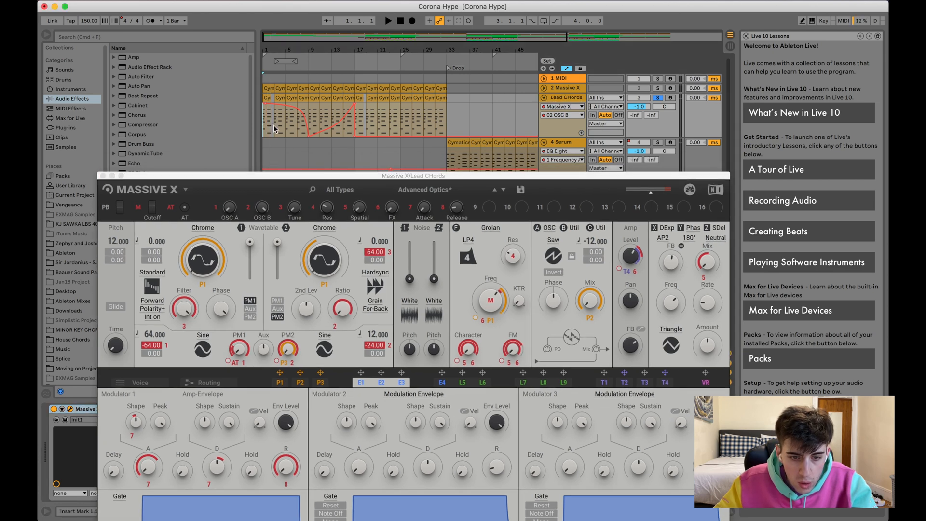
pyautogui.moveTo(275, 128); pyautogui.dragTo(287, 129)
pyautogui.rightClick(283, 128)
pyautogui.click(313, 227)
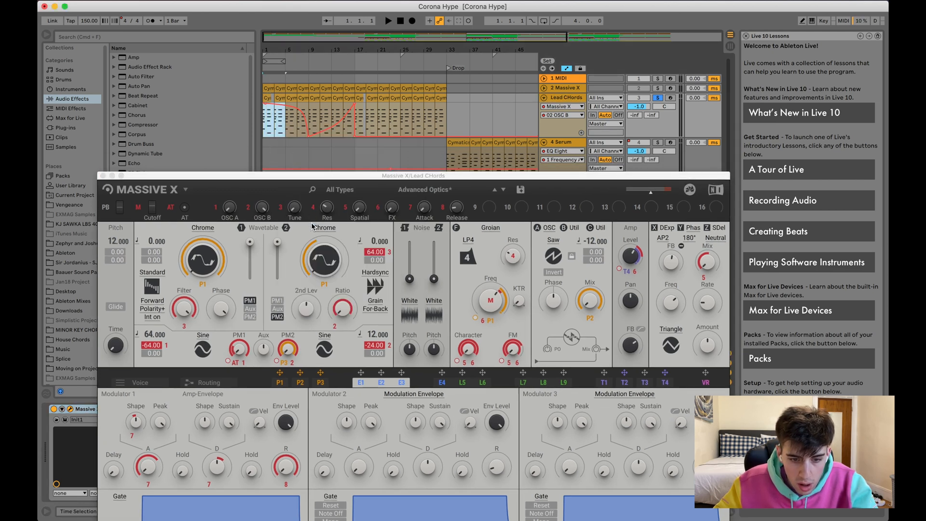
pyautogui.press('space')
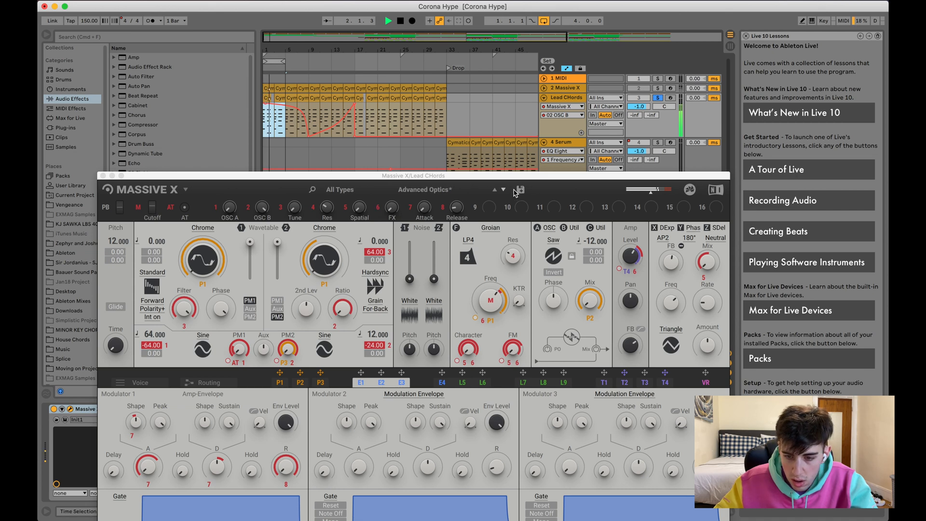
# Examine the Massive X Advanced Optics patch while the chord loop plays, then stop playback and close the synth window
pyautogui.moveTo(533, 177); pyautogui.dragTo(533, 74)
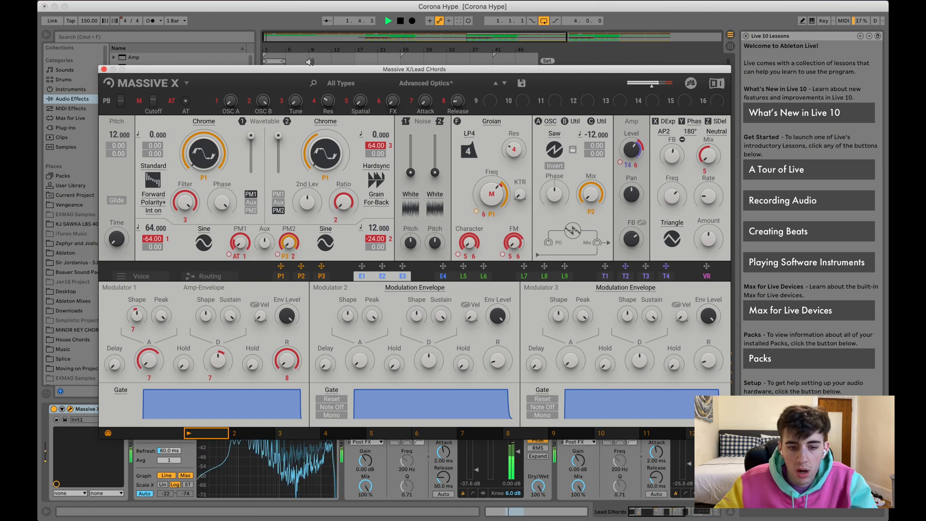
pyautogui.moveTo(312, 72); pyautogui.dragTo(265, 221)
pyautogui.click(273, 132)
pyautogui.press('space')
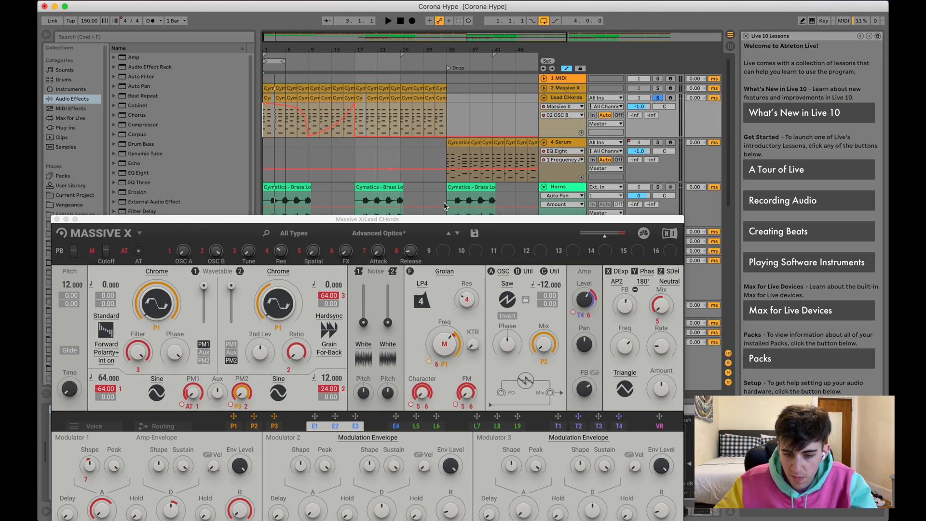
pyautogui.moveTo(429, 222); pyautogui.dragTo(467, 72)
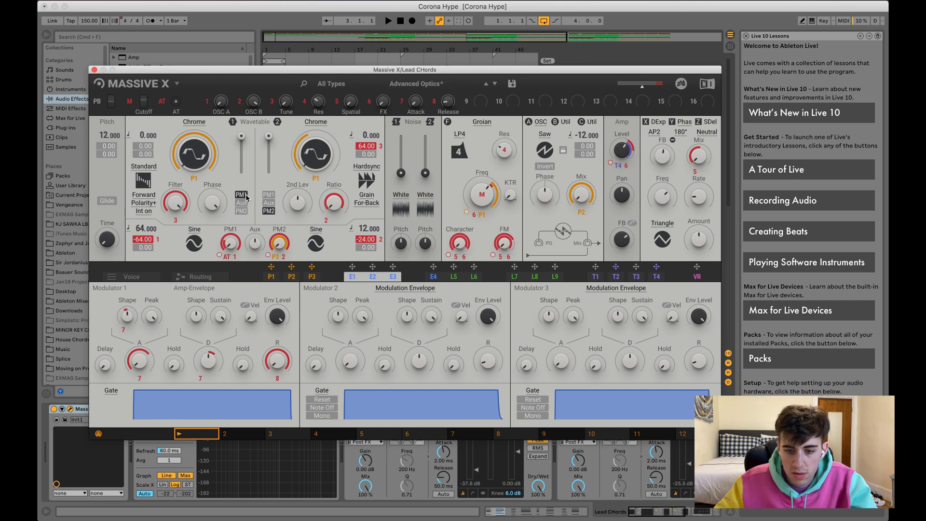
pyautogui.click(94, 70)
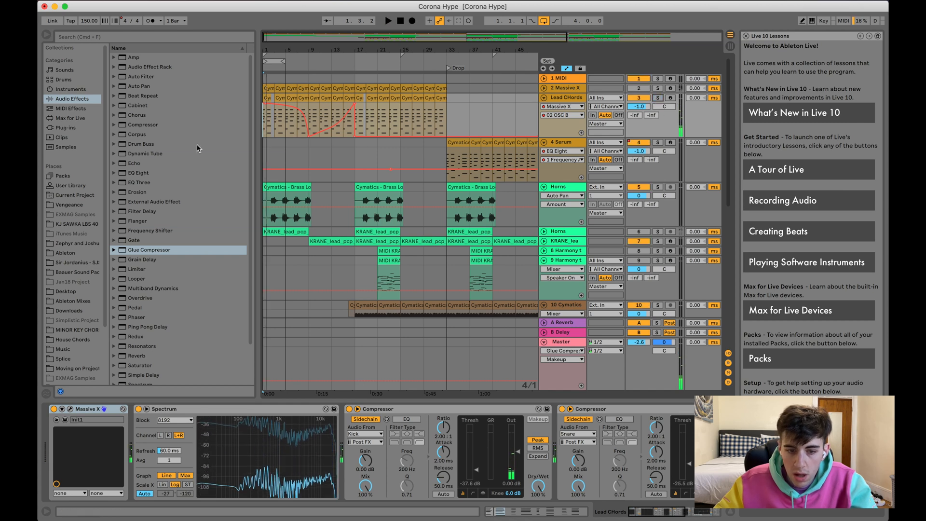
# Solo the first Horns track and play its brass loop from the start, with the opening bars enlarged
pyautogui.click(267, 211)
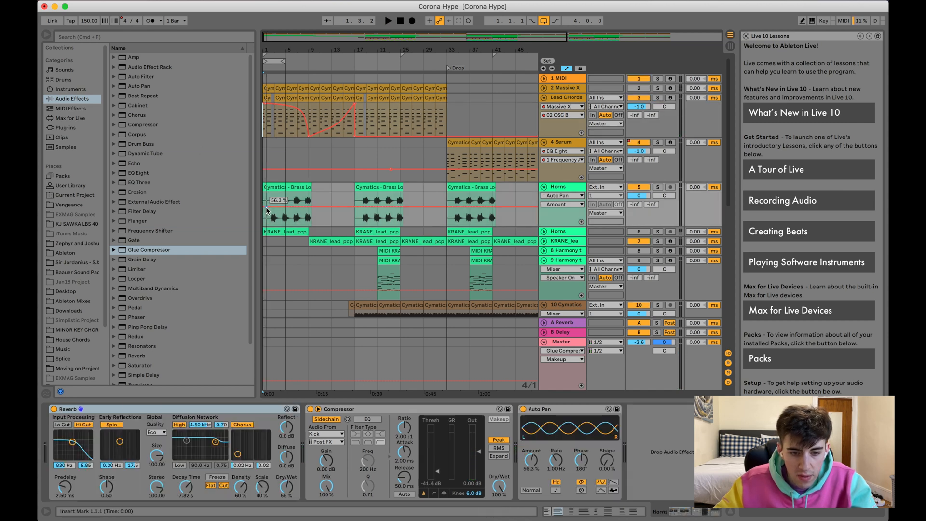
pyautogui.click(263, 199)
pyautogui.moveTo(277, 47); pyautogui.dragTo(330, 85)
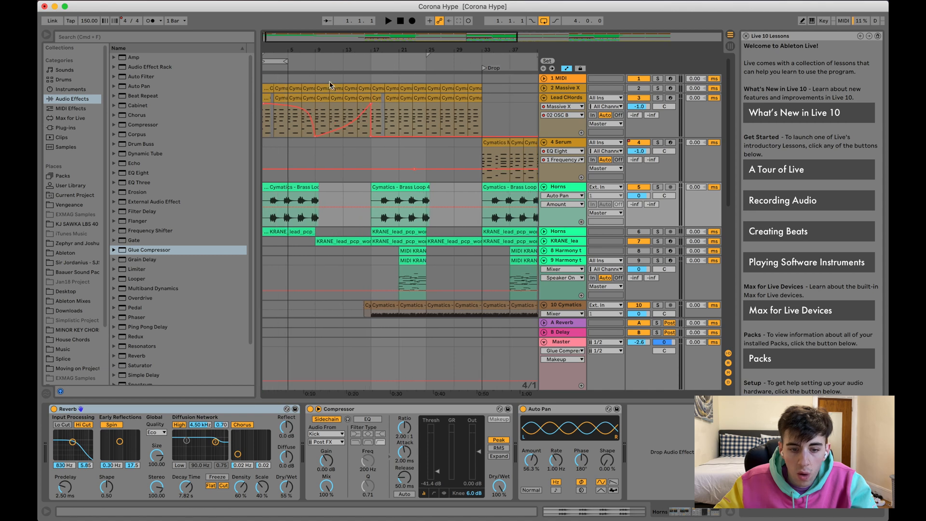
pyautogui.click(657, 188)
pyautogui.press('space')
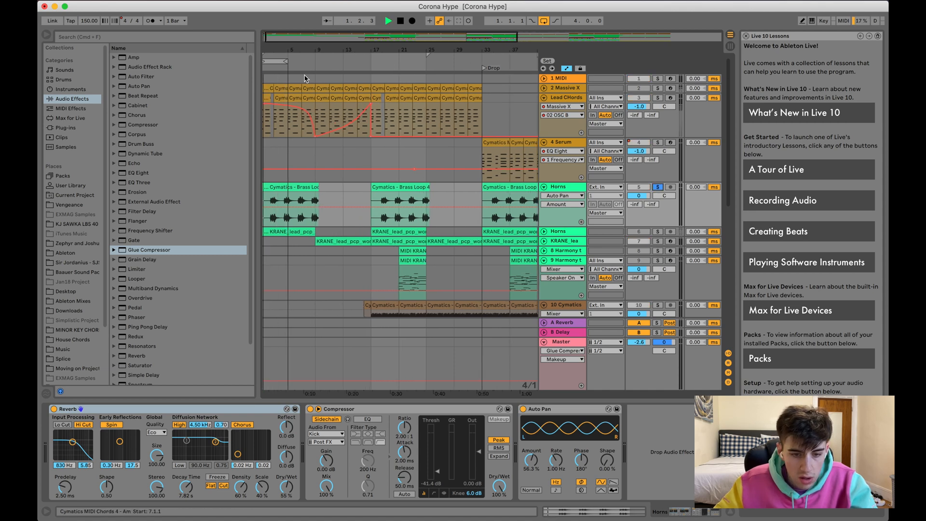
pyautogui.moveTo(285, 47); pyautogui.dragTo(285, 52)
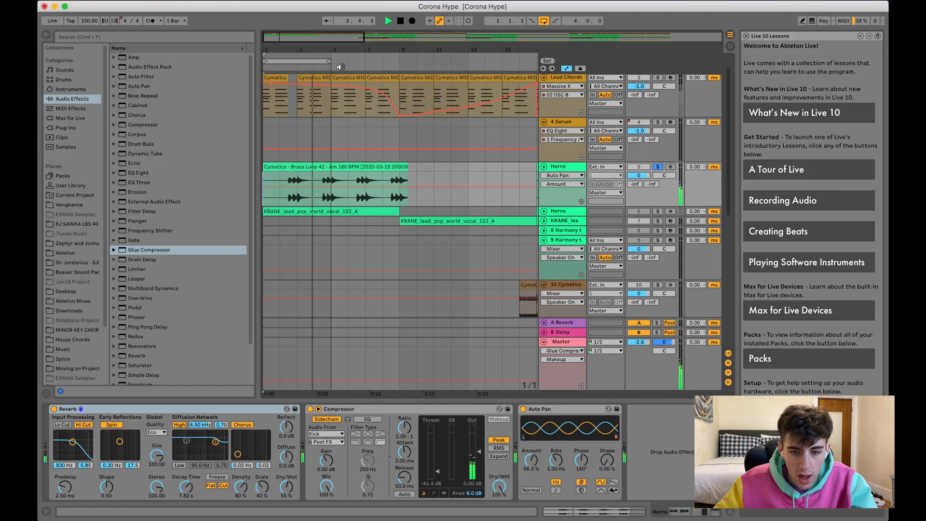
# Stop the brass loop, then replay the opening bars with the Lead CHords track soloed alongside the first Horns track
pyautogui.press('space')
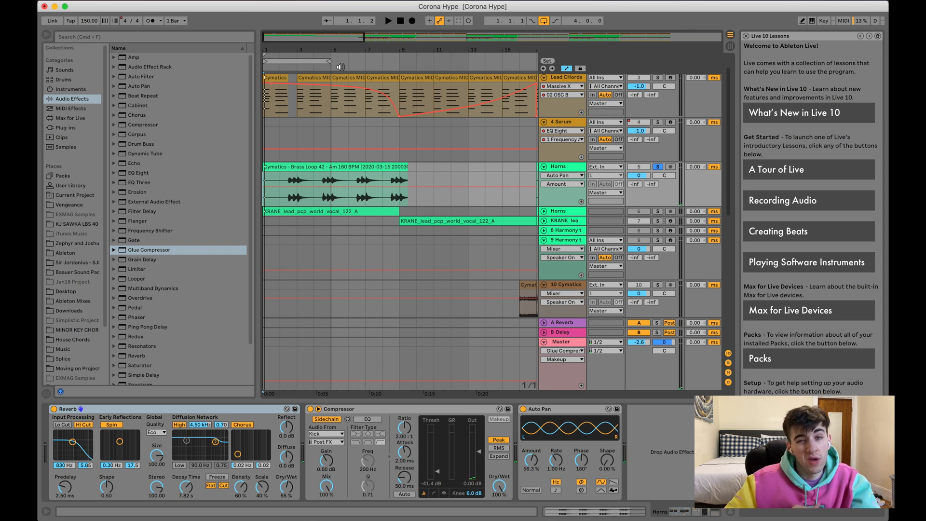
pyautogui.moveTo(296, 36); pyautogui.dragTo(298, 41)
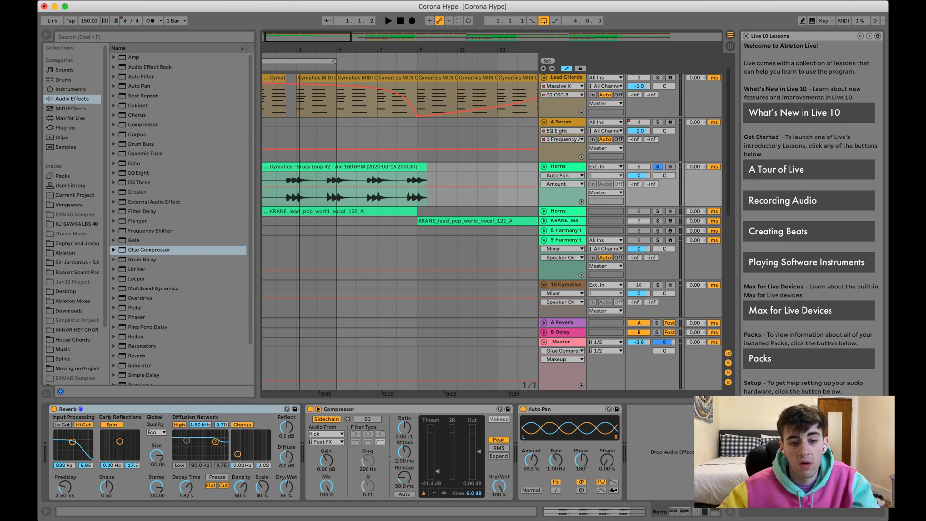
pyautogui.press('-')
pyautogui.press('space')
pyautogui.click(658, 78)
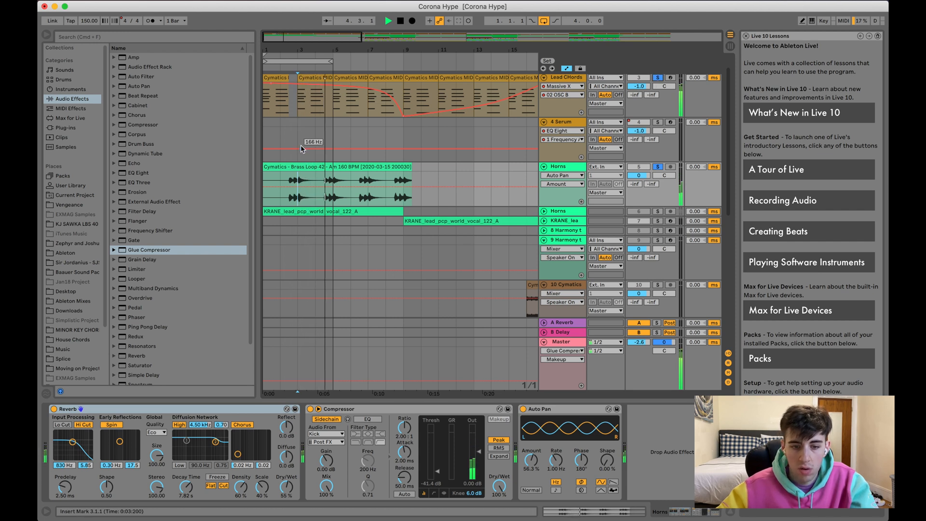
# Extend the loop to the first eight bars, then play the soloed Lead CHords and Horns from bar 9
pyautogui.moveTo(330, 62); pyautogui.dragTo(404, 62)
pyautogui.press('space')
pyautogui.click(322, 195)
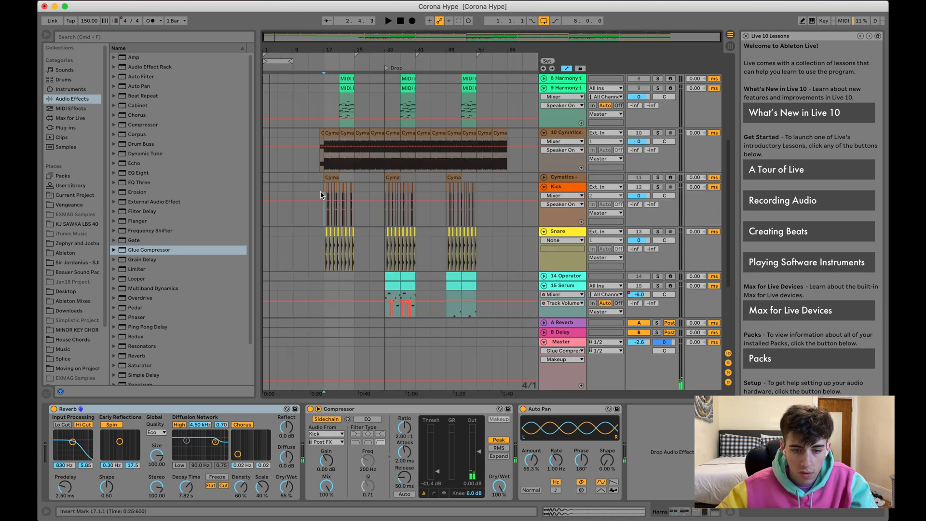
pyautogui.click(291, 192)
pyautogui.press('space')
pyautogui.scroll(5, 291, 193)
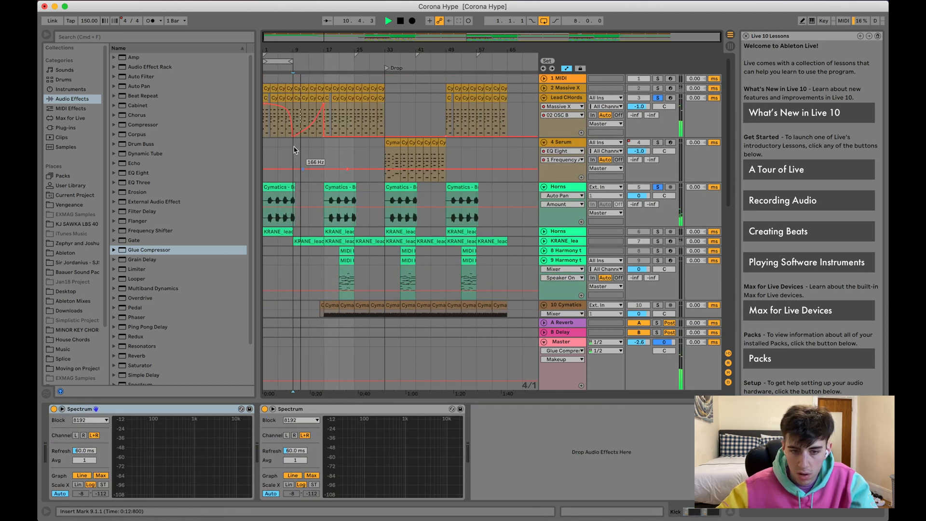
# Show the Lead CHords track's devices and replay its automated rise briefly from bar 9
pyautogui.click(565, 98)
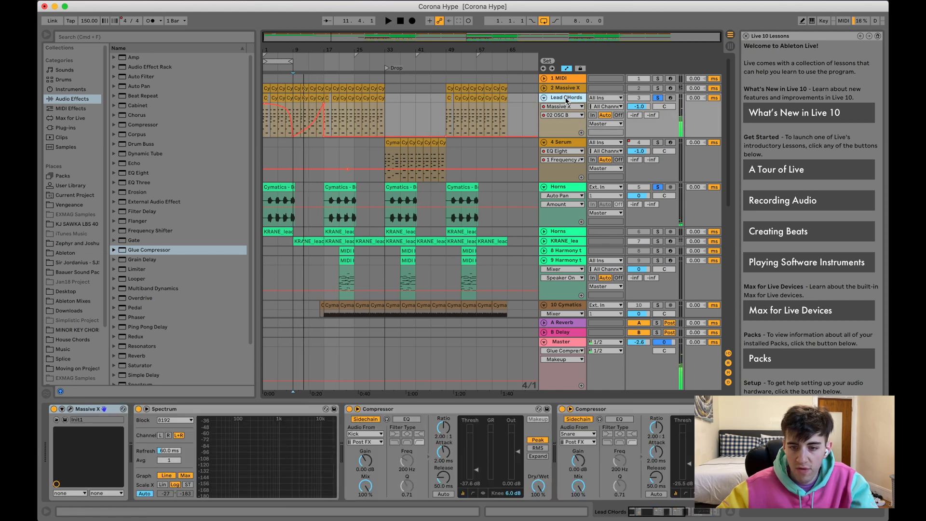
pyautogui.click(562, 106)
pyautogui.click(562, 106)
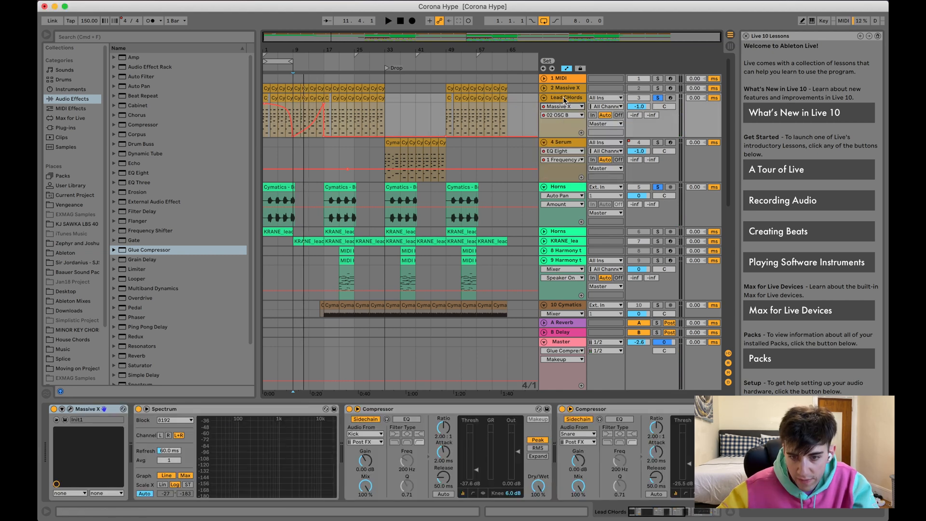
pyautogui.click(562, 115)
pyautogui.click(562, 138)
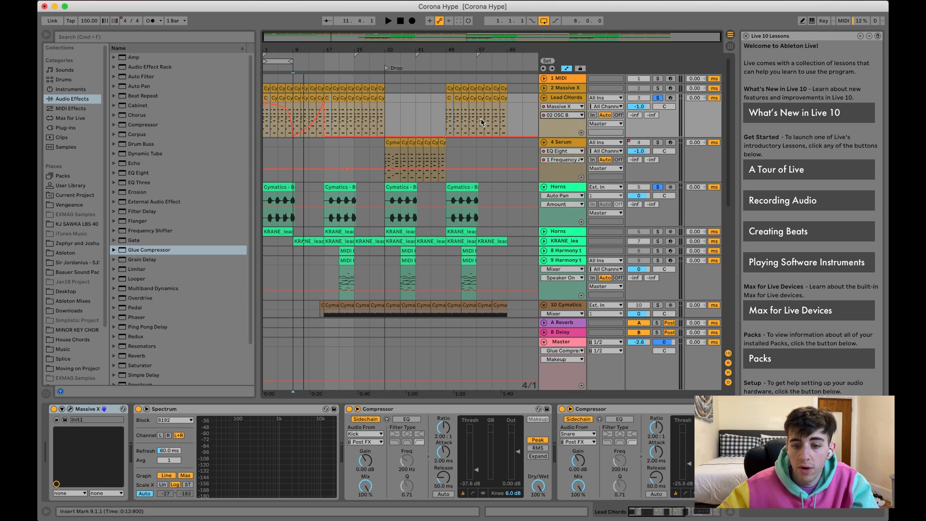
pyautogui.click(309, 114)
pyautogui.press('space')
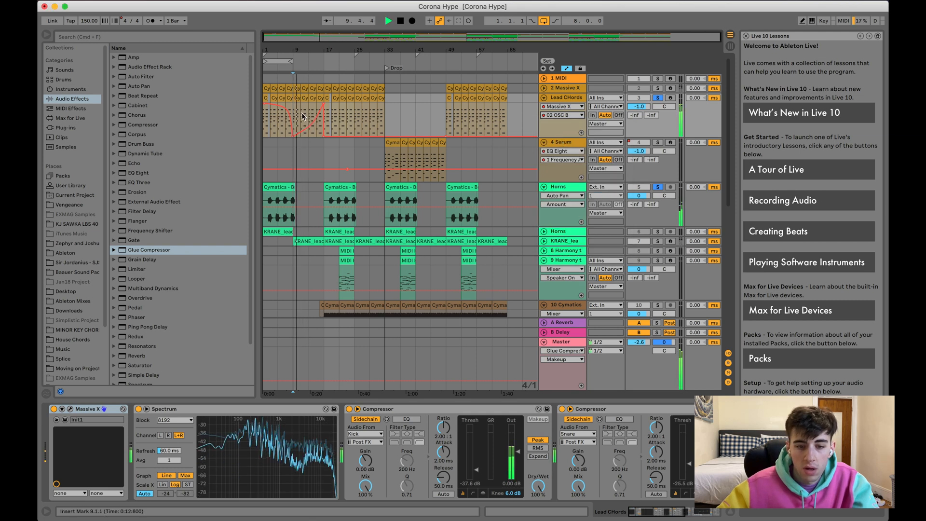
pyautogui.press('space')
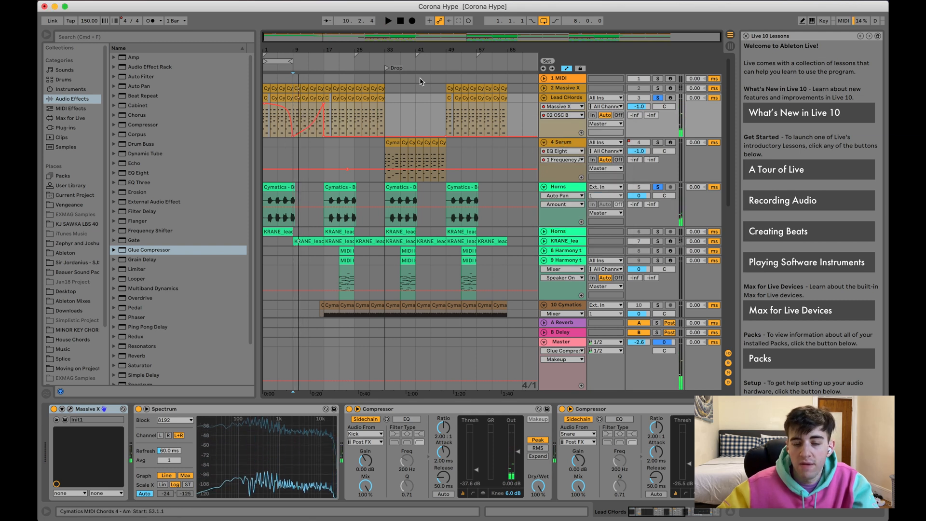
# Play the soloed Lead CHords and Horns from bar 13, and set the start point at bar 17
pyautogui.moveTo(319, 48); pyautogui.dragTo(317, 63)
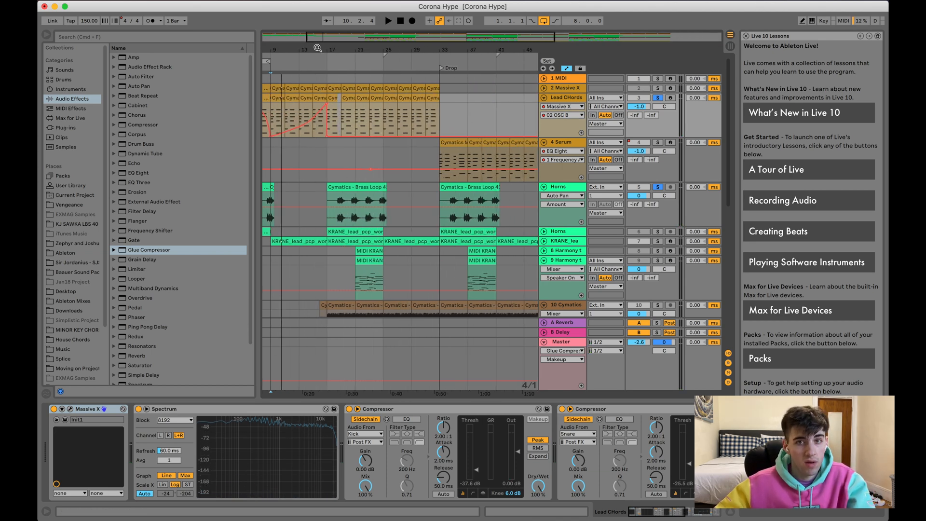
pyautogui.press('space')
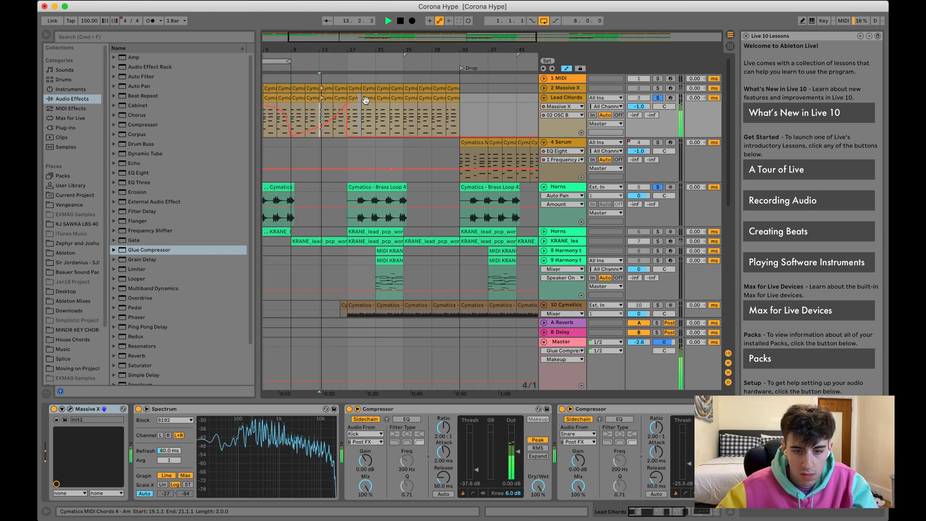
pyautogui.scroll(-3, 360, 130)
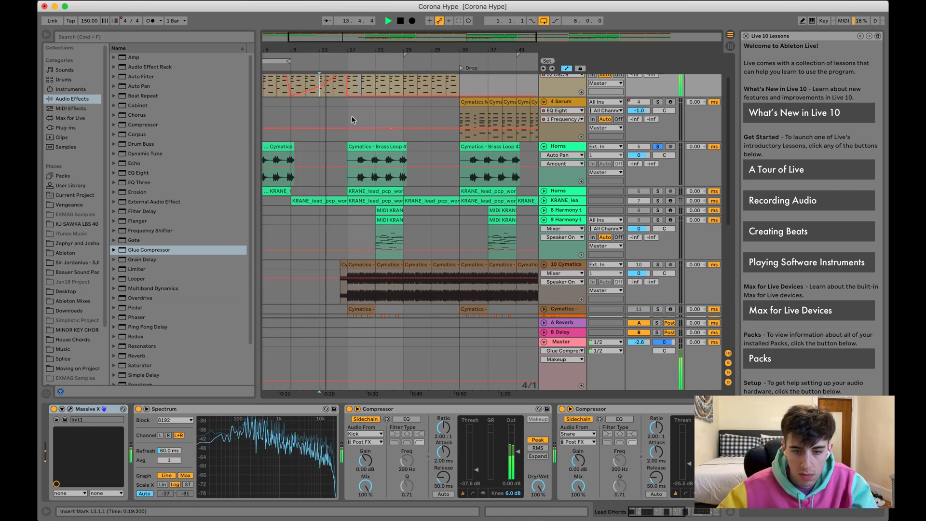
pyautogui.click(353, 120)
pyautogui.scroll(3, 352, 121)
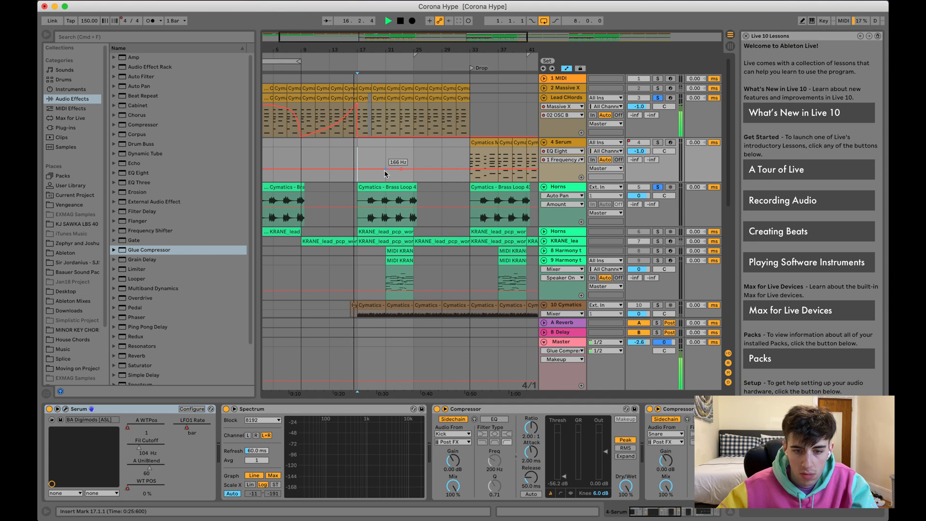
# Unfold the KRANE_lead and second Horns tracks, and play the second Horns track soloed from bar 17
pyautogui.scroll(-3, 546, 166)
pyautogui.click(544, 160)
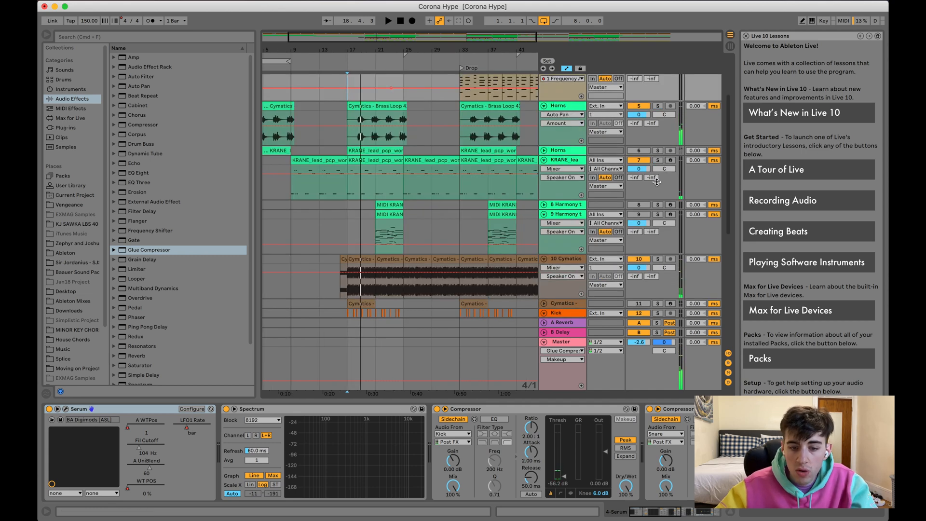
pyautogui.click(544, 150)
pyautogui.press('space')
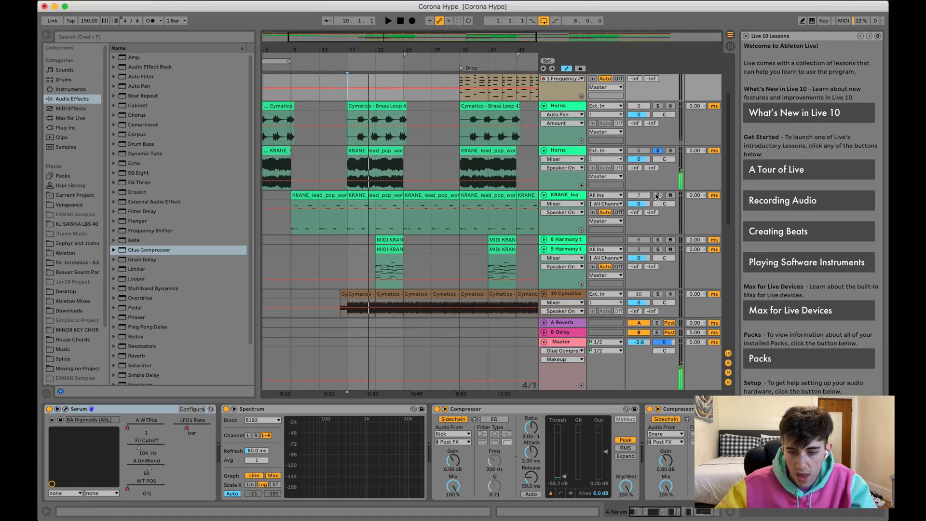
# Examine the devices and clip notes of the KRANE_lead vocal track, then solo it and play it from bar 17
pyautogui.click(559, 195)
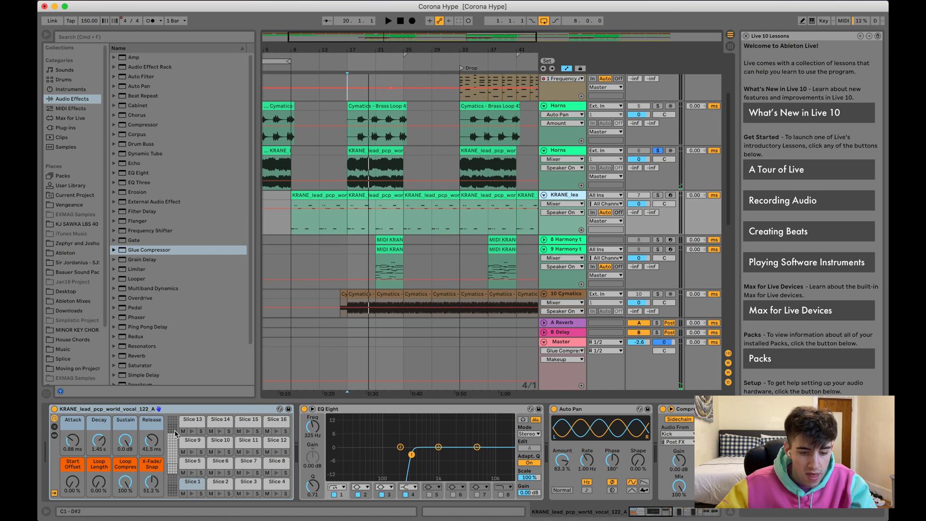
pyautogui.click(362, 209)
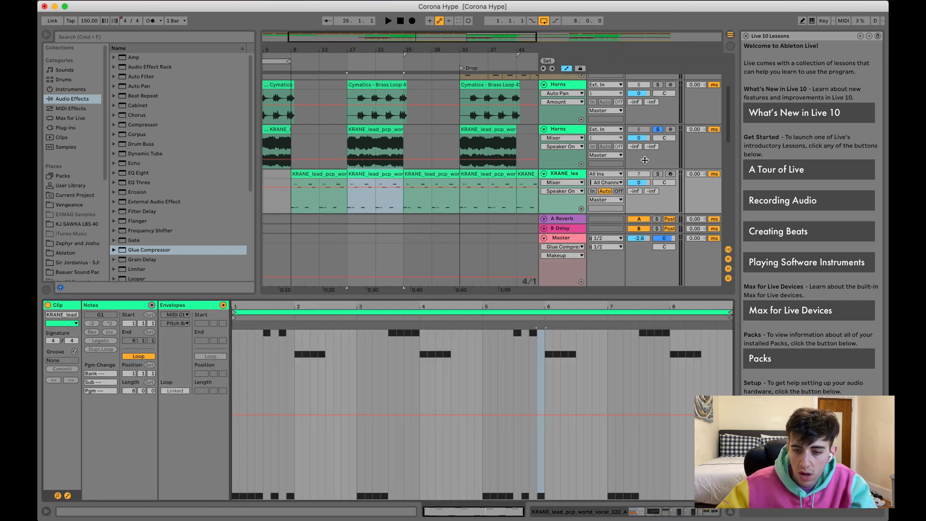
pyautogui.click(659, 175)
pyautogui.click(575, 172)
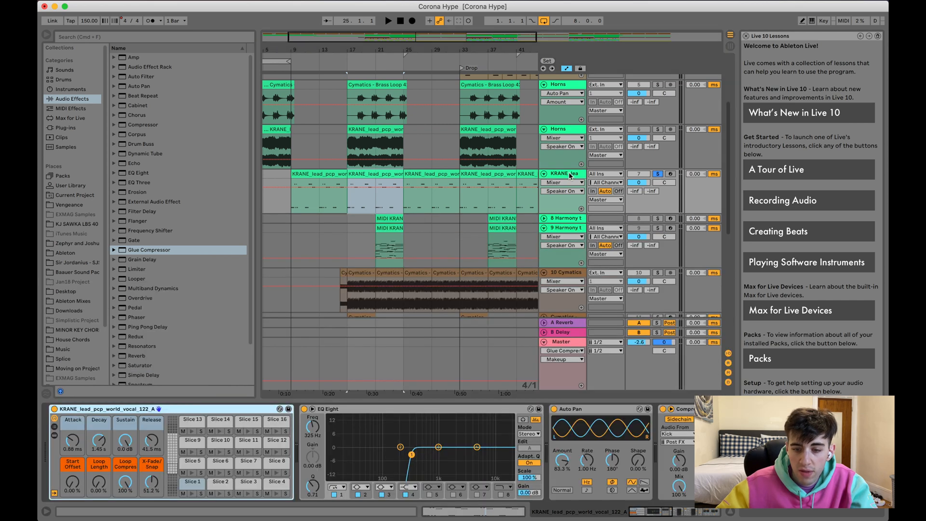
pyautogui.press('space')
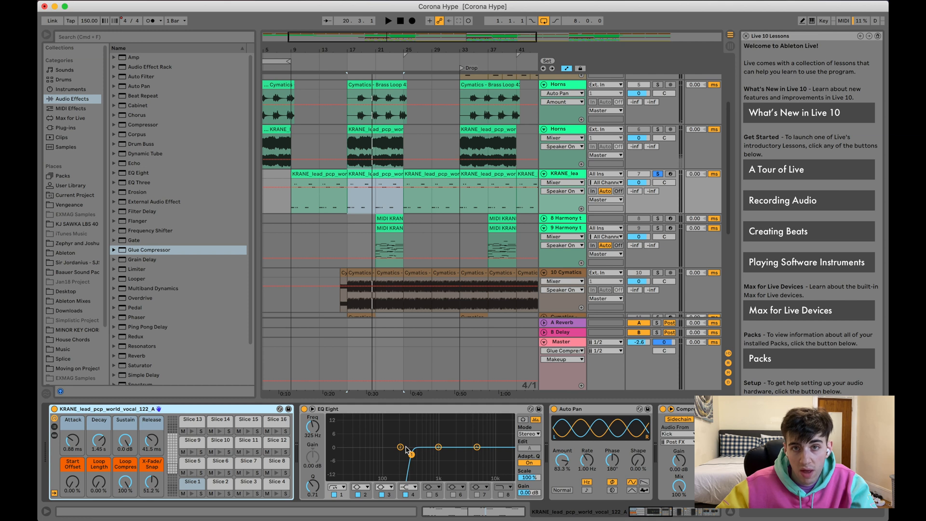
# Examine the KRANE_lead effects chain from EQ Eight through Auto Pan, the two Compressors and Simple Delay to Reverb
pyautogui.hscroll(5, 407, 449)
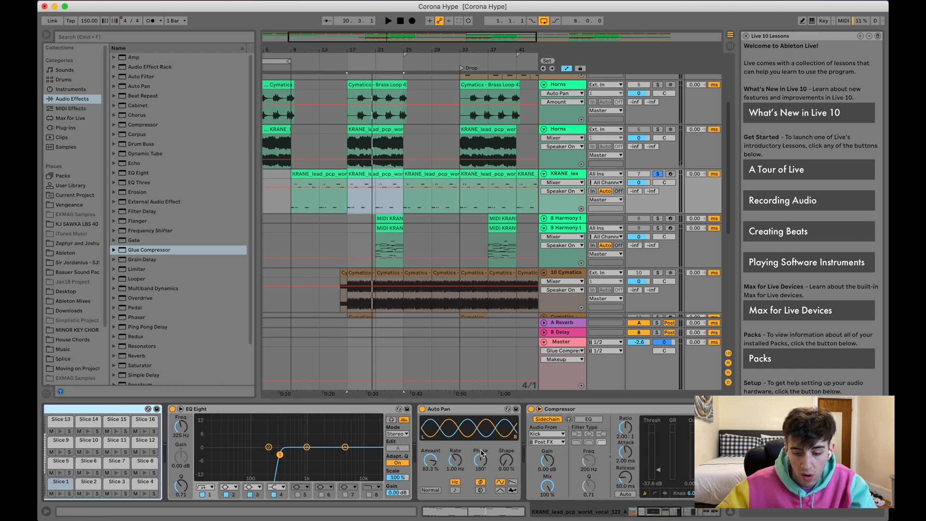
pyautogui.hscroll(3, 429, 463)
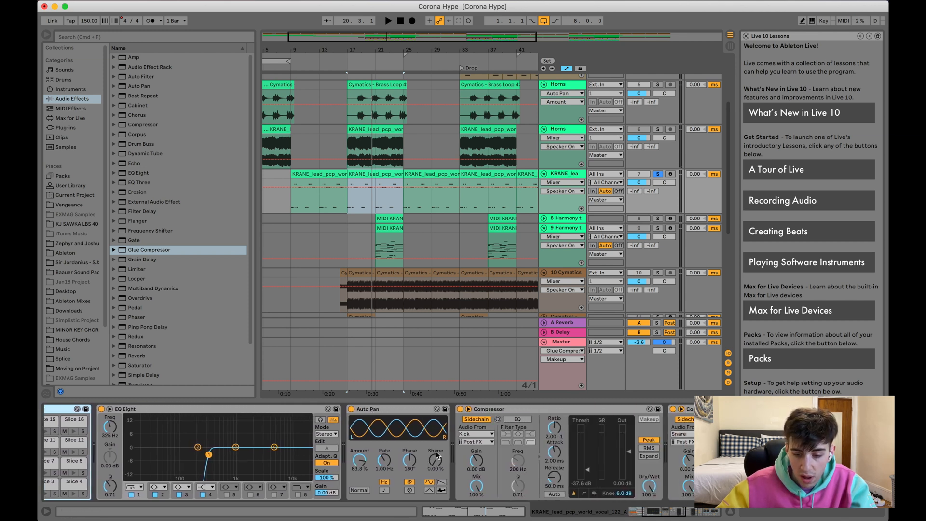
pyautogui.hscroll(7, 434, 434)
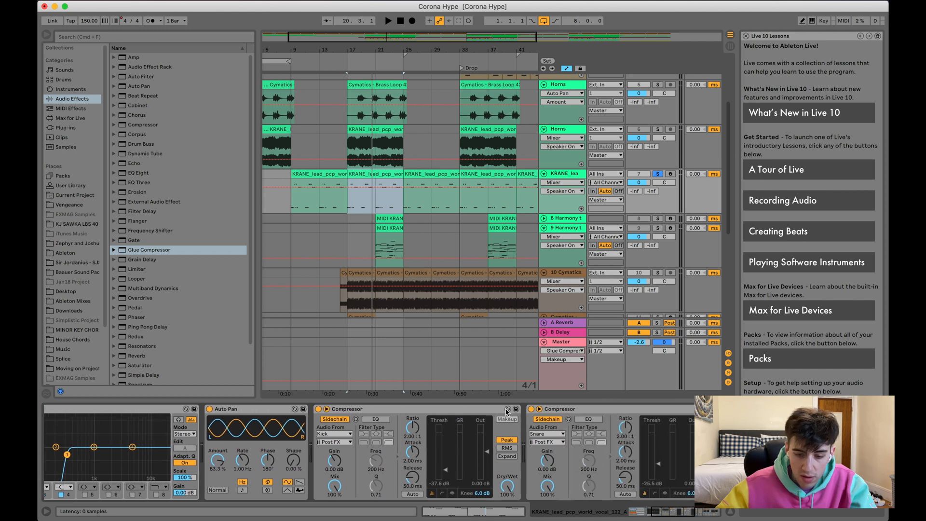
pyautogui.hscroll(8, 414, 433)
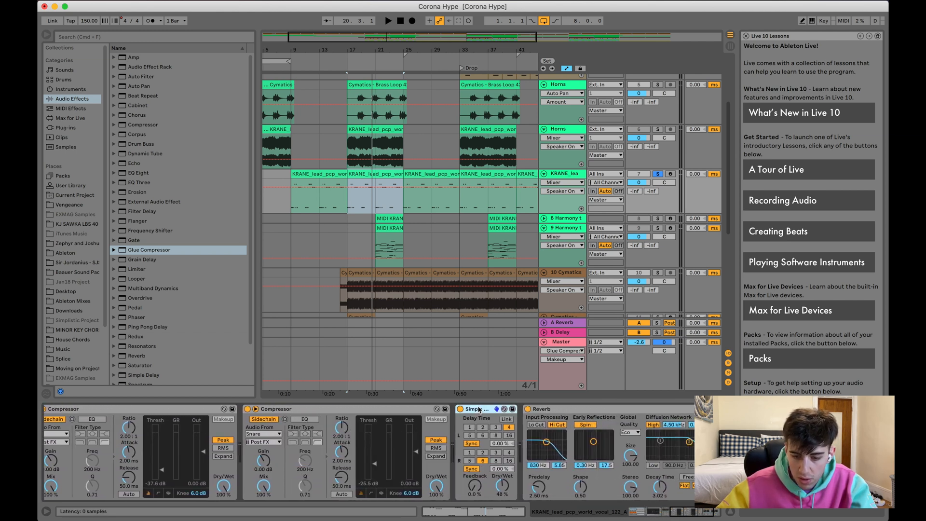
pyautogui.hscroll(4, 479, 409)
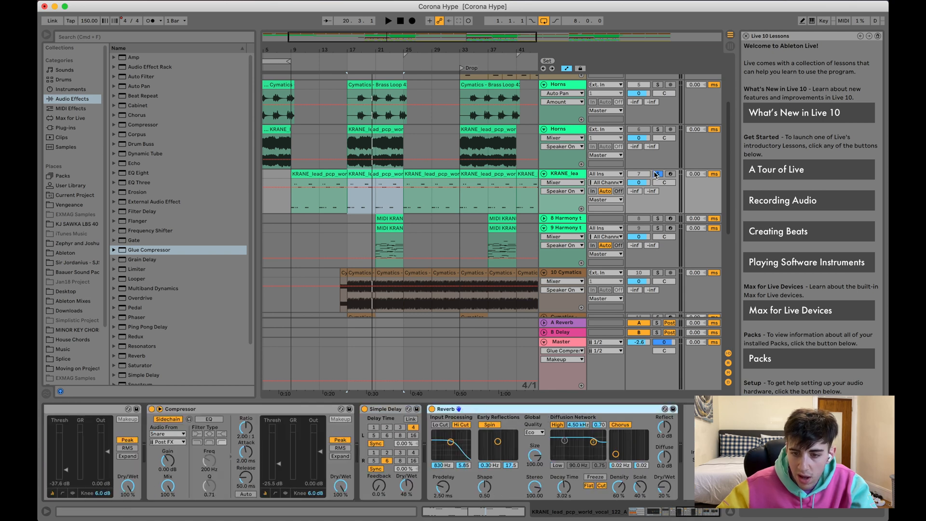
# Clear the KRANE_lead solo and play all tracks from bar 17, muting Lead CHords briefly and switching it back on
pyautogui.press('space')
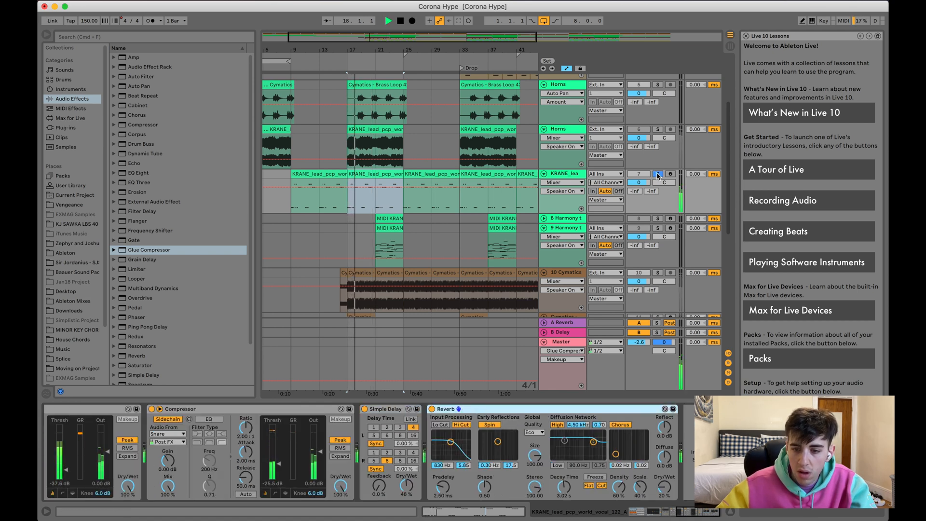
pyautogui.press('space')
pyautogui.scroll(5, 651, 161)
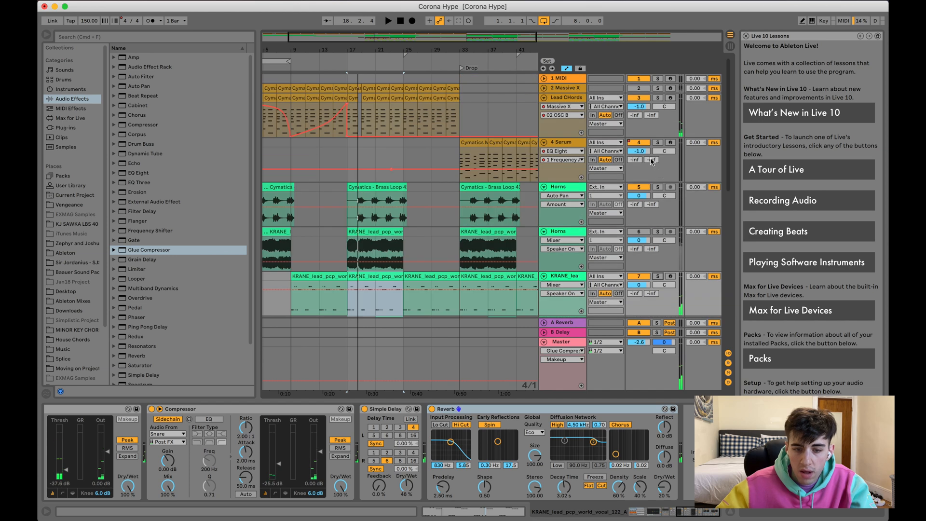
pyautogui.press('space')
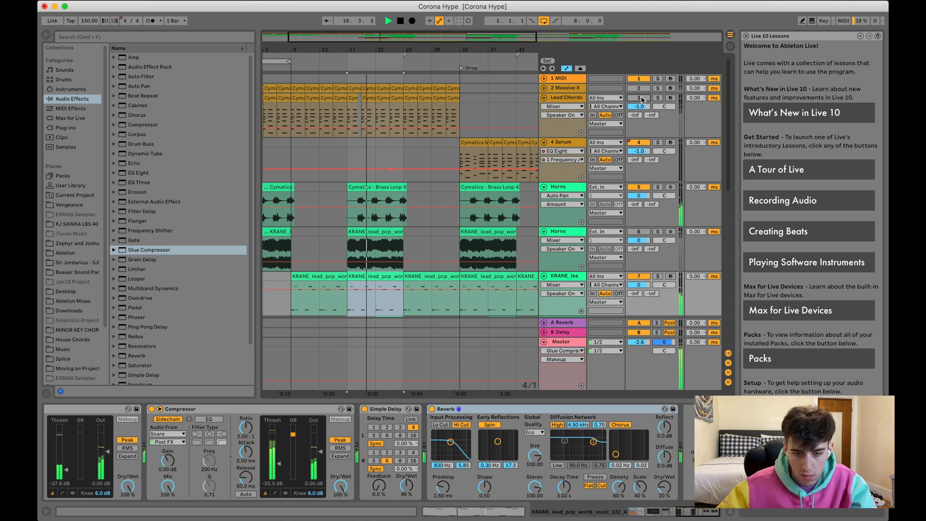
pyautogui.click(640, 98)
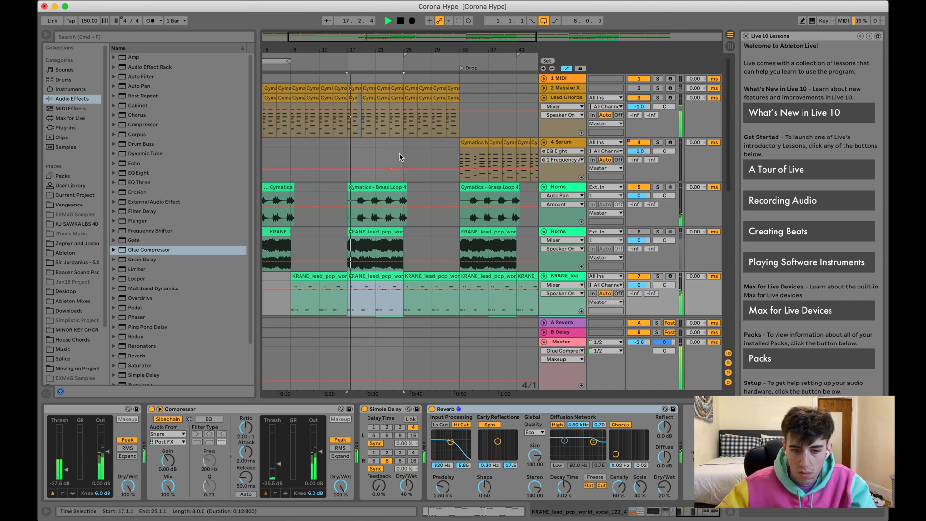
# Play the arrangement from bar 25, where the first buildup clip on the Riser Drum track starts
pyautogui.click(400, 155)
pyautogui.scroll(-4, 399, 156)
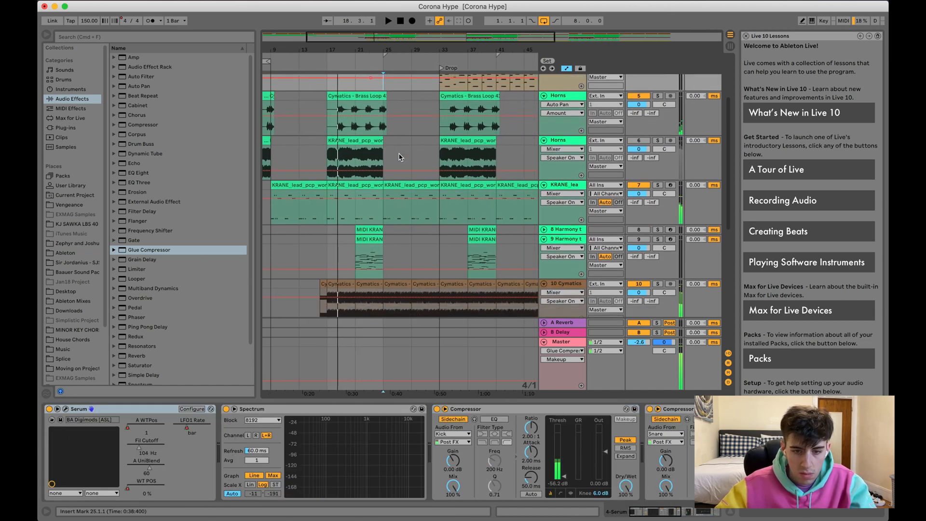
pyautogui.scroll(-12, 409, 157)
pyautogui.hscroll(3, 409, 156)
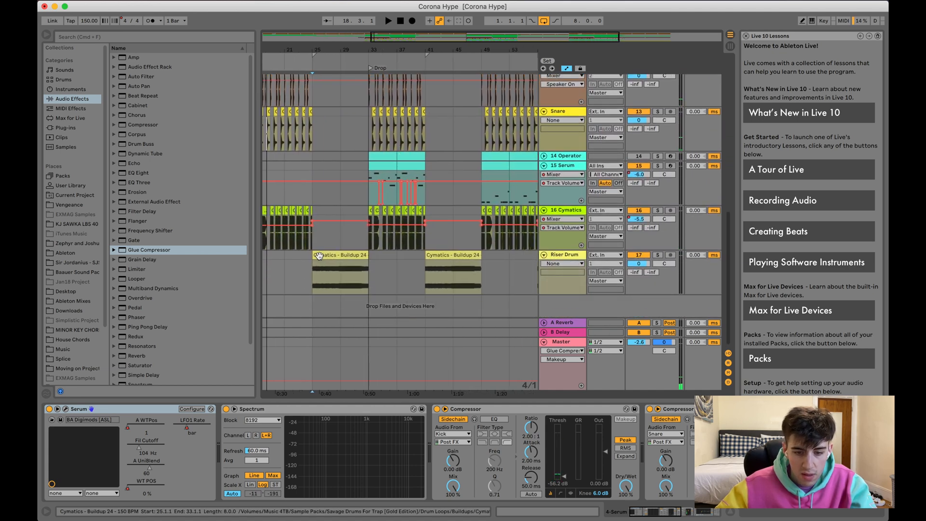
pyautogui.click(315, 271)
pyautogui.press('space')
# Look over the other tracks during the buildup, then open the first Cymatics Buildup 24 clip on Riser Drum
pyautogui.scroll(8, 315, 270)
pyautogui.hscroll(-1, 315, 270)
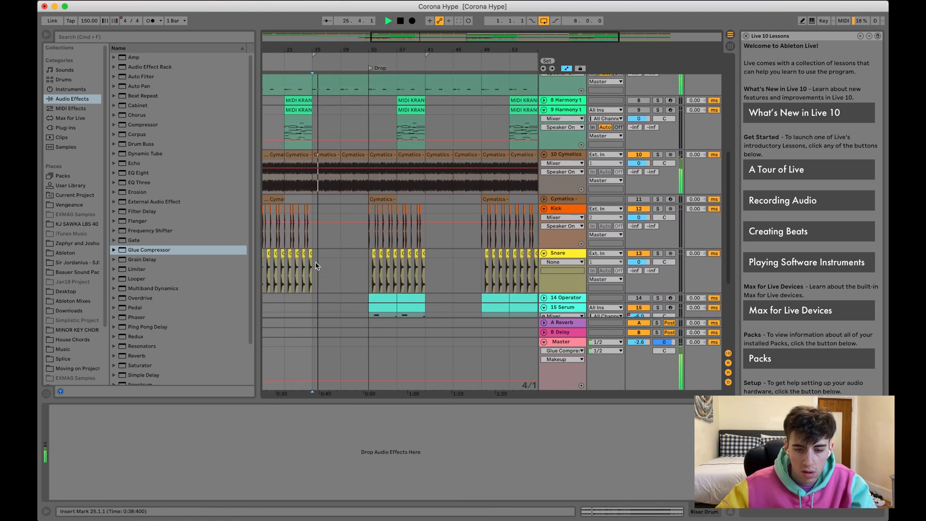
pyautogui.scroll(-8, 316, 264)
pyautogui.hscroll(1, 316, 264)
pyautogui.doubleClick(346, 256)
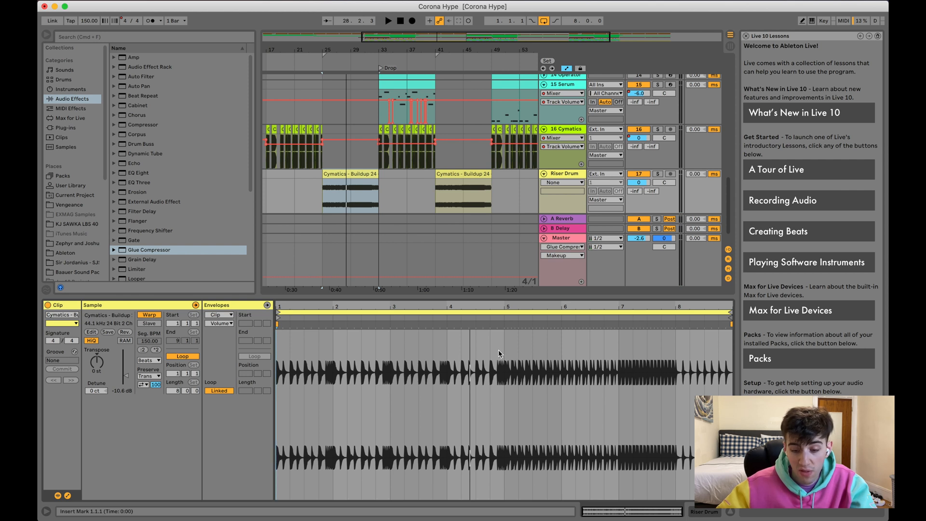
# Play the Riser Drum buildup from bar 25, then restart playback from bar 29, halfway through the clip
pyautogui.press('space')
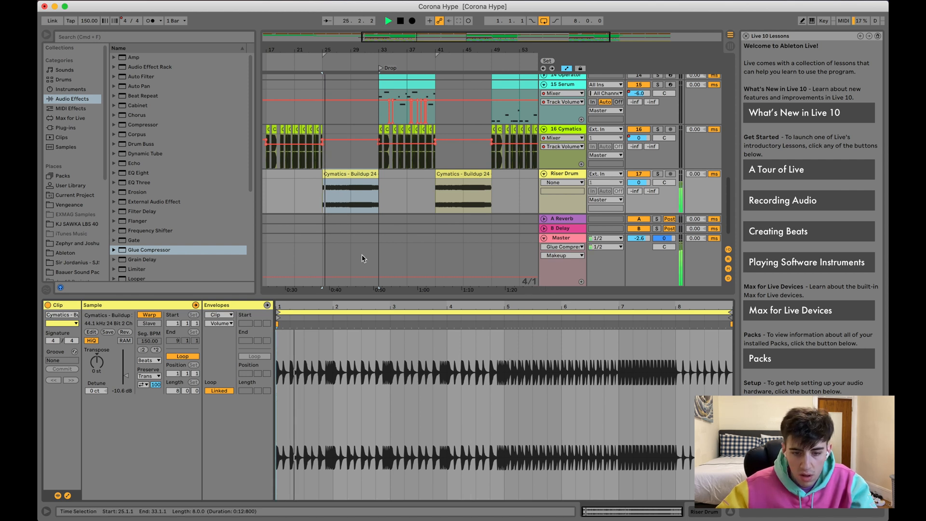
pyautogui.press('space')
pyautogui.click(351, 197)
pyautogui.press('space')
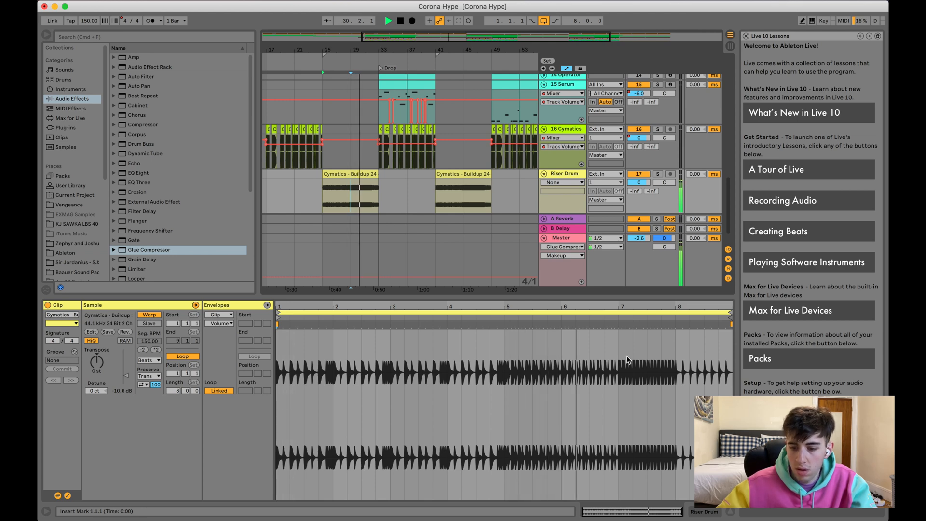
# Let playback reach the drop, open the bass clip at bar 33 on the 14 Operator track, and look over the tracks above it
pyautogui.scroll(5, 466, 215)
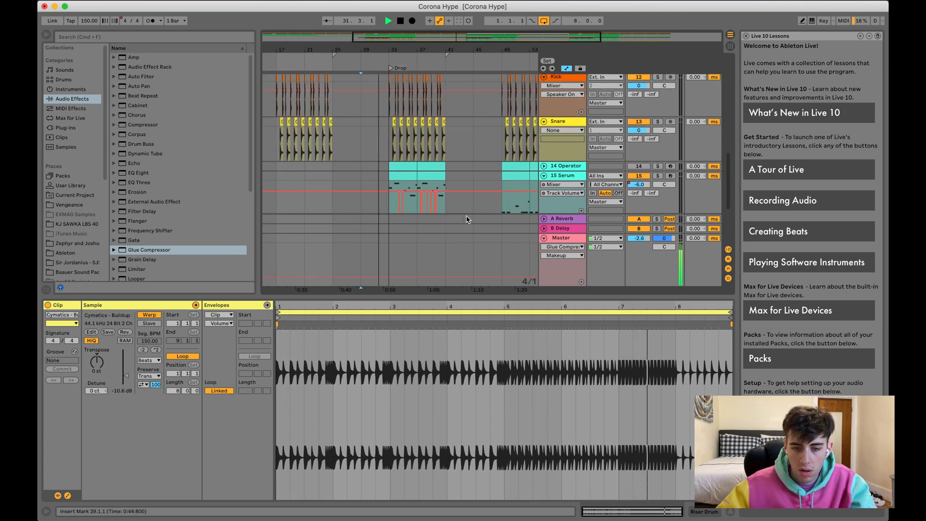
pyautogui.click(391, 139)
pyautogui.scroll(5, 466, 122)
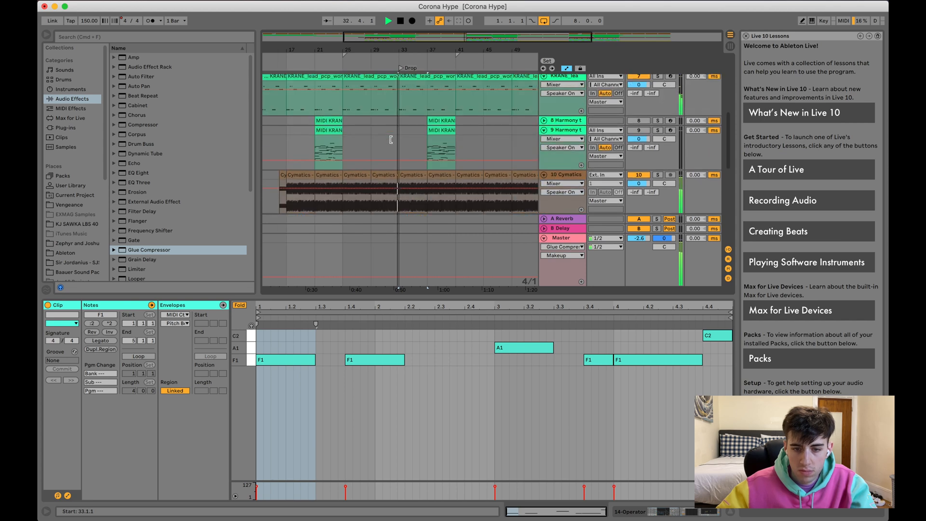
pyautogui.scroll(5, 486, 126)
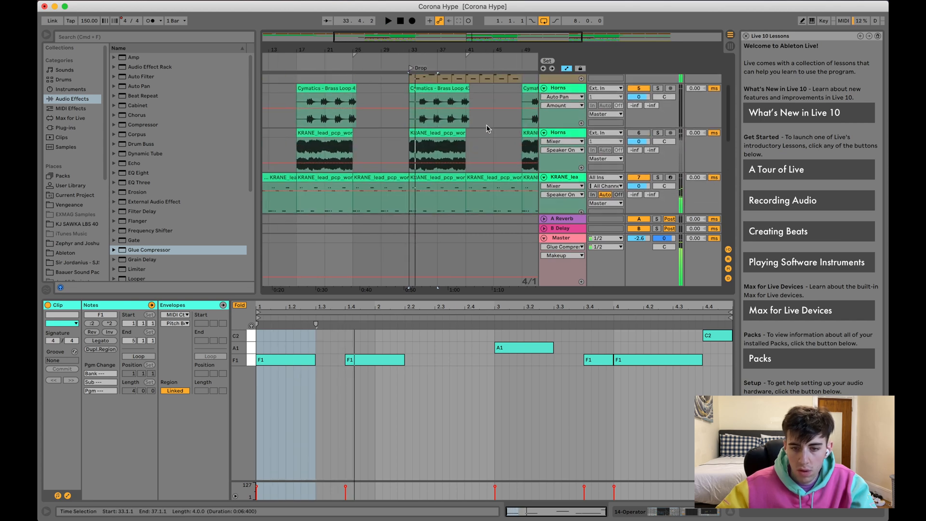
pyautogui.scroll(2, 439, 128)
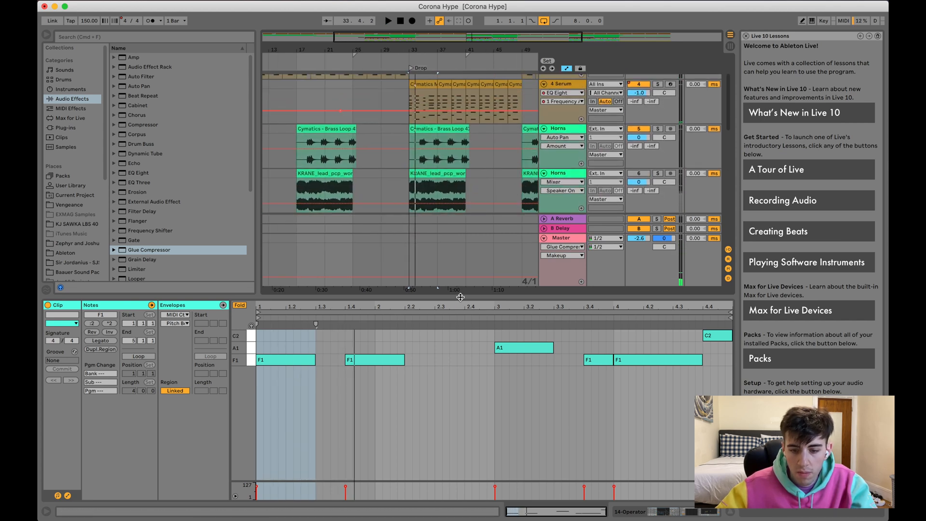
# Enlarge the arrangement area, play 4 Serum soloed from bar 33, and open its Serum synth with the BA Digimods patch
pyautogui.moveTo(460, 297); pyautogui.dragTo(460, 400)
pyautogui.scroll(3, 422, 206)
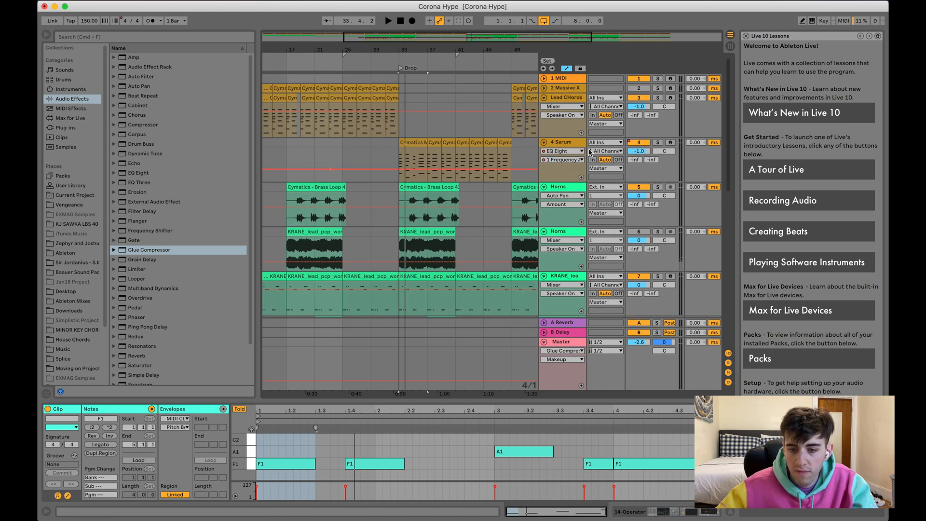
pyautogui.press('space')
pyautogui.doubleClick(563, 142)
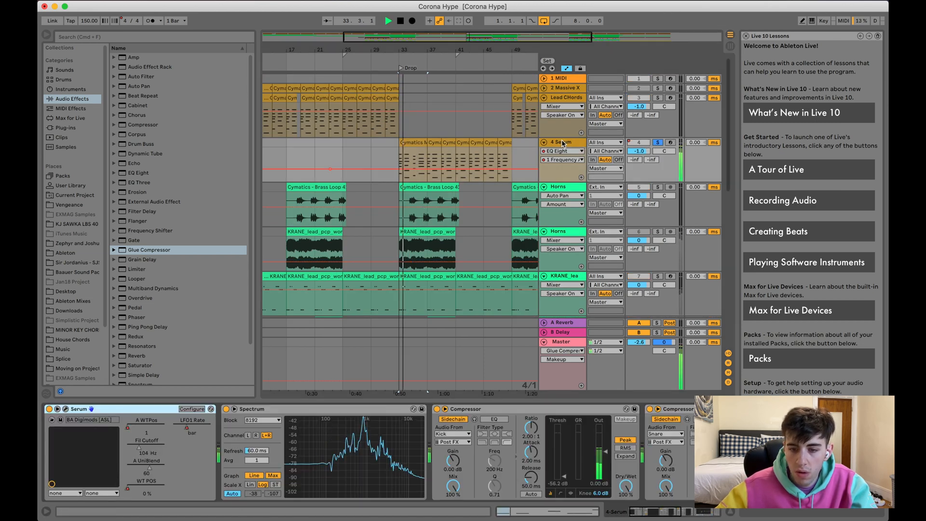
pyautogui.click(66, 410)
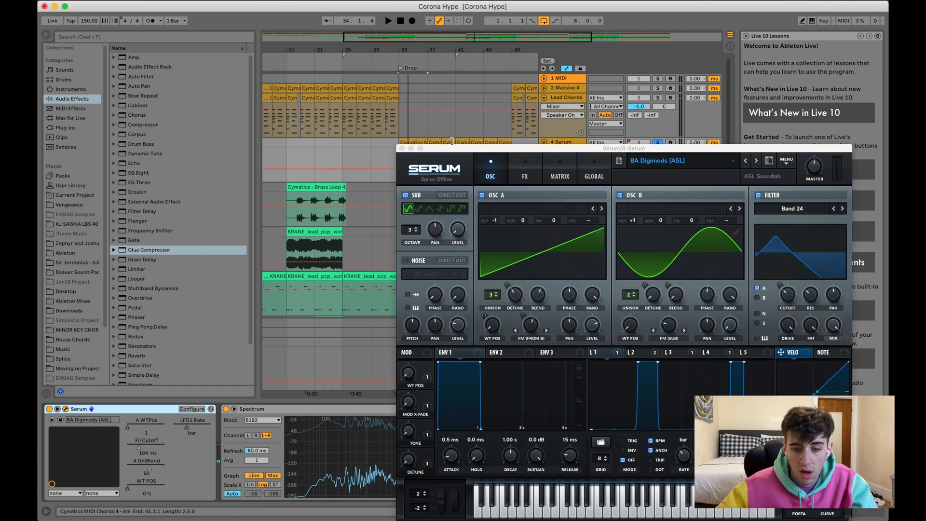
# Open the first Cymatics MIDI Chords clip on 4 Serum, enlarge its note editor, and reposition the Serum window to show the whole patch
pyautogui.moveTo(453, 152); pyautogui.dragTo(583, 100)
pyautogui.doubleClick(418, 143)
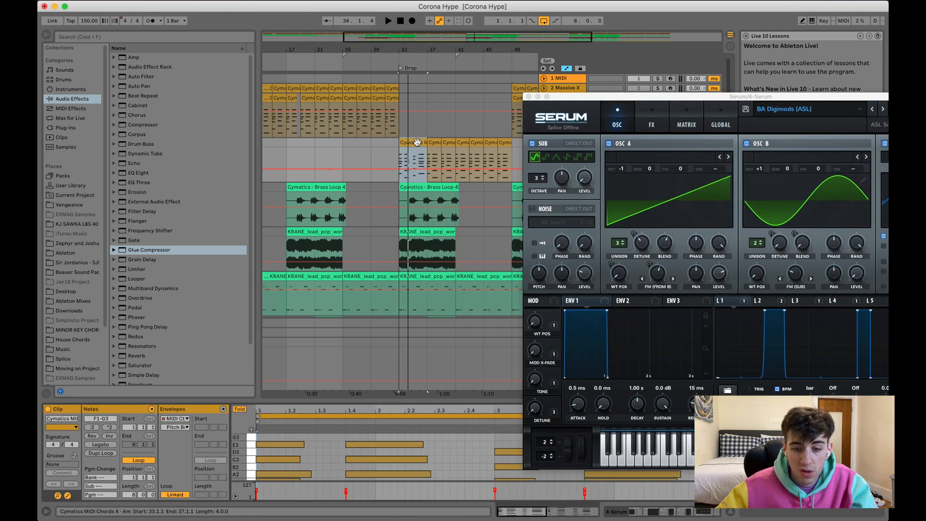
pyautogui.moveTo(322, 398); pyautogui.dragTo(322, 290)
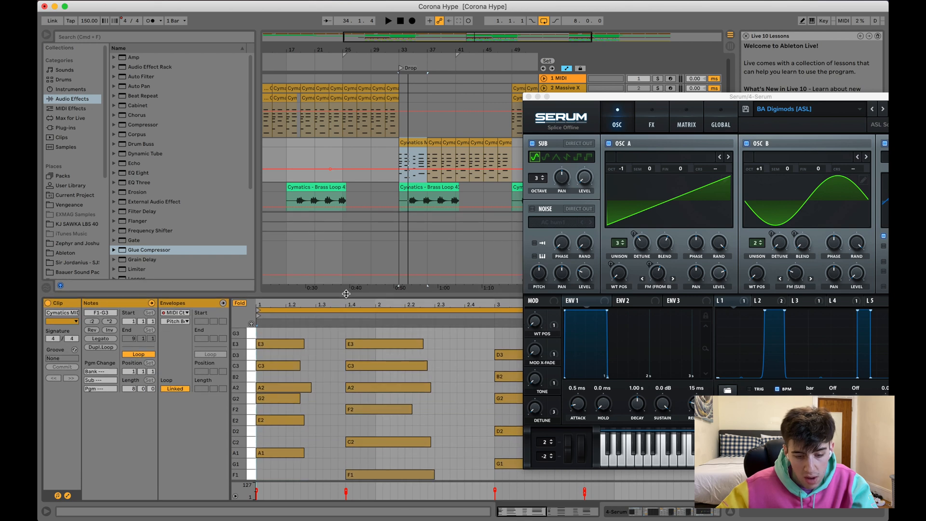
pyautogui.moveTo(718, 99); pyautogui.dragTo(494, 57)
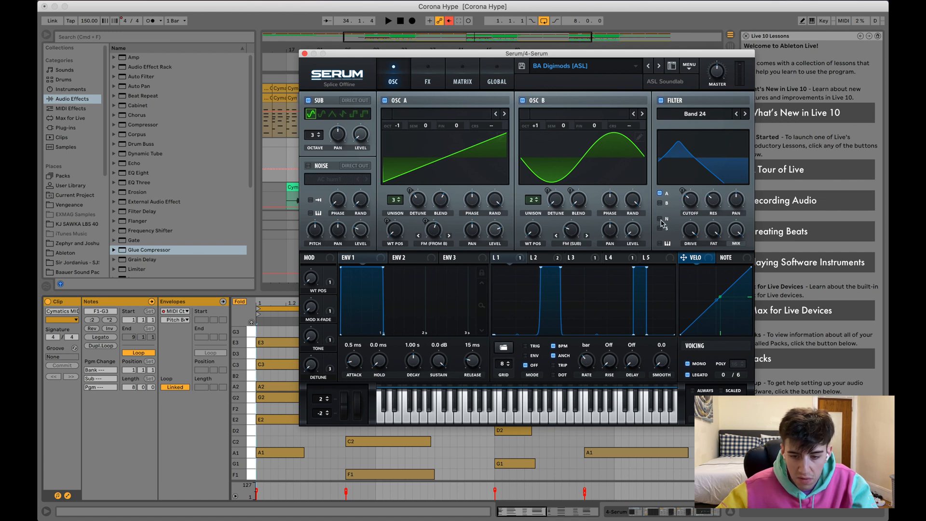
# Play the soloed chords while watching Serum's Band 24 filter respond, stop playback, and close the synth window
pyautogui.press('space')
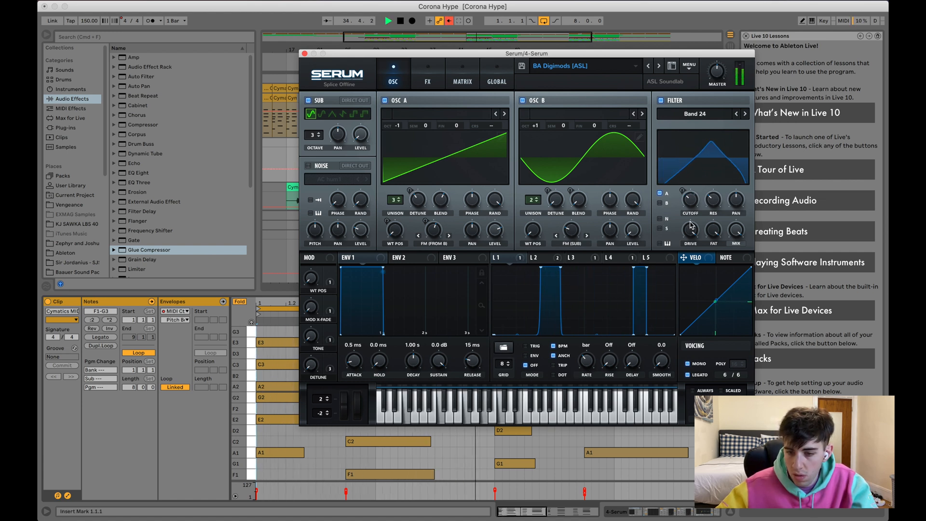
pyautogui.press('space')
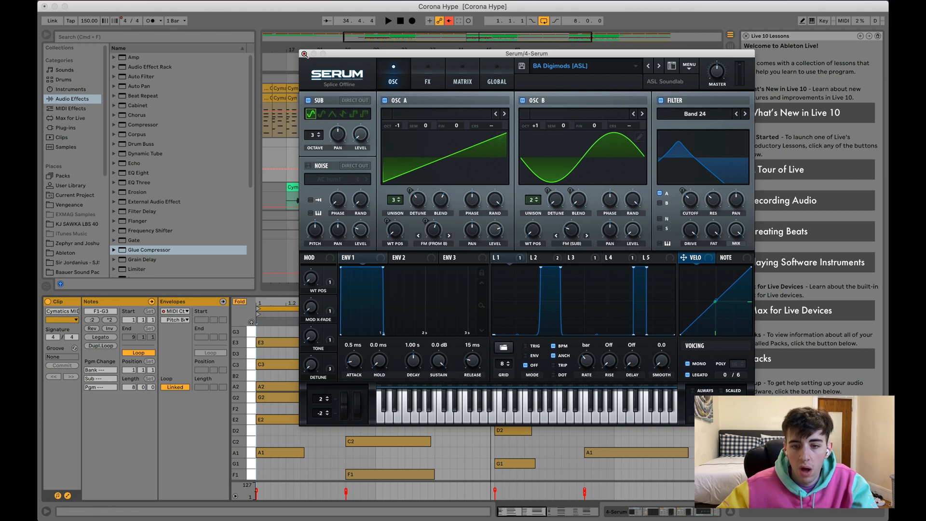
pyautogui.click(304, 53)
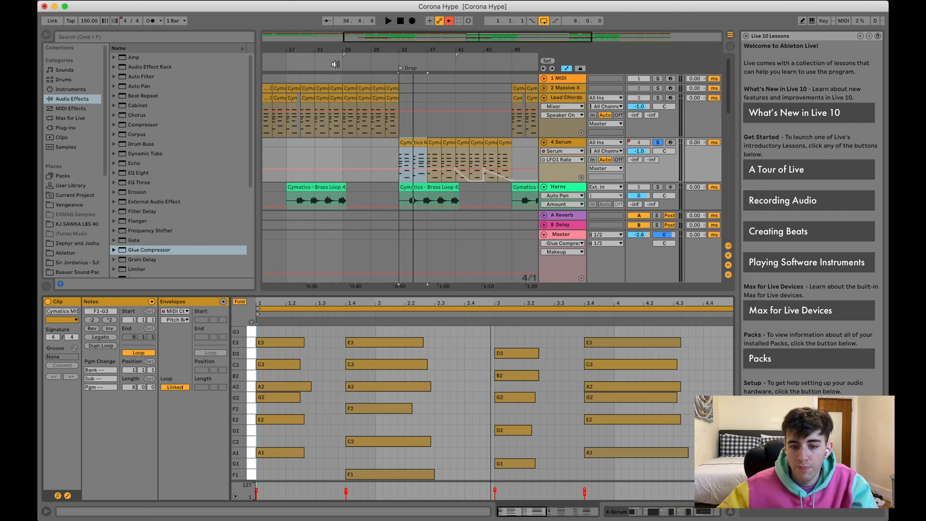
# Re-enable the overridden automation, play 4 Serum's LFO1 Rate automation from bar 41, and clear the track's solo
pyautogui.click(449, 22)
pyautogui.click(457, 156)
pyautogui.press('space')
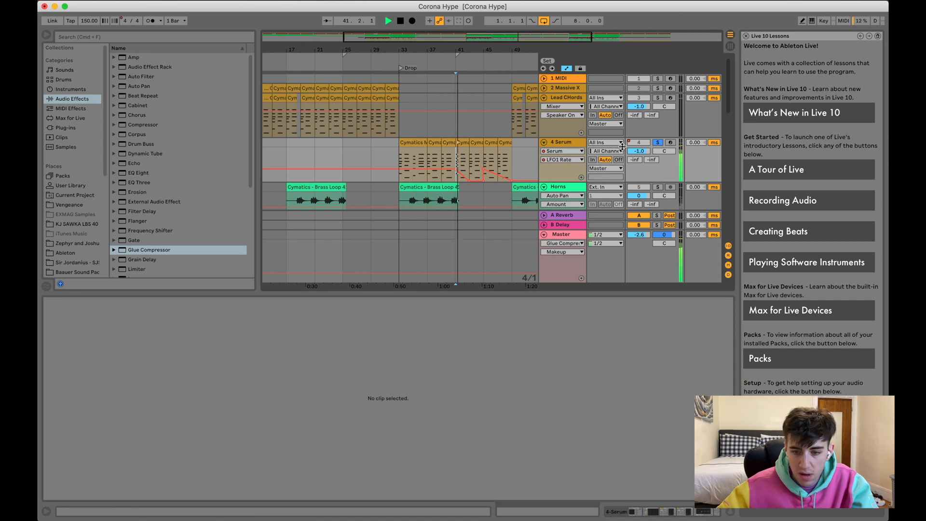
pyautogui.click(659, 144)
# Look over the other tracks while the full mix plays, then open the Cymatics Brass Loop clip at bar 49 on the upper Horns track
pyautogui.scroll(-2, 493, 142)
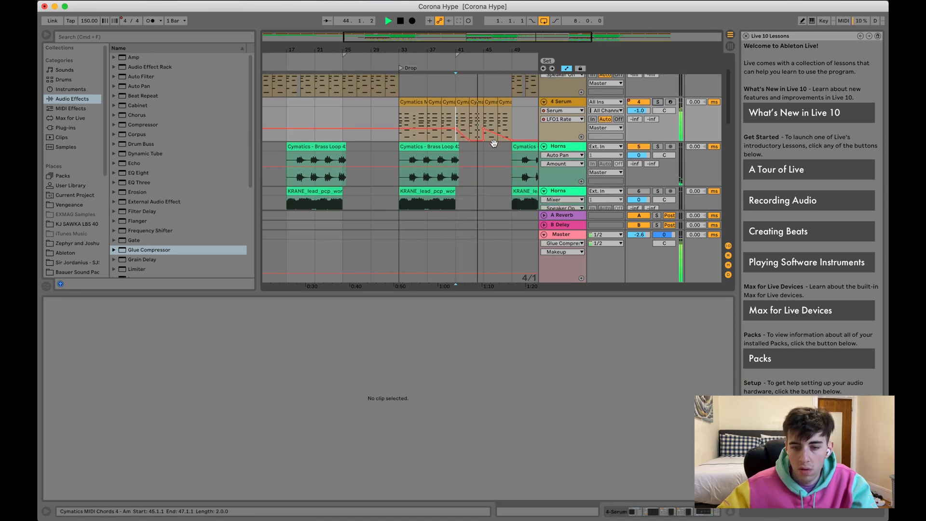
pyautogui.scroll(-4, 493, 144)
pyautogui.scroll(5, 493, 144)
pyautogui.scroll(-3, 494, 144)
pyautogui.hscroll(5, 494, 144)
pyautogui.scroll(3, 494, 144)
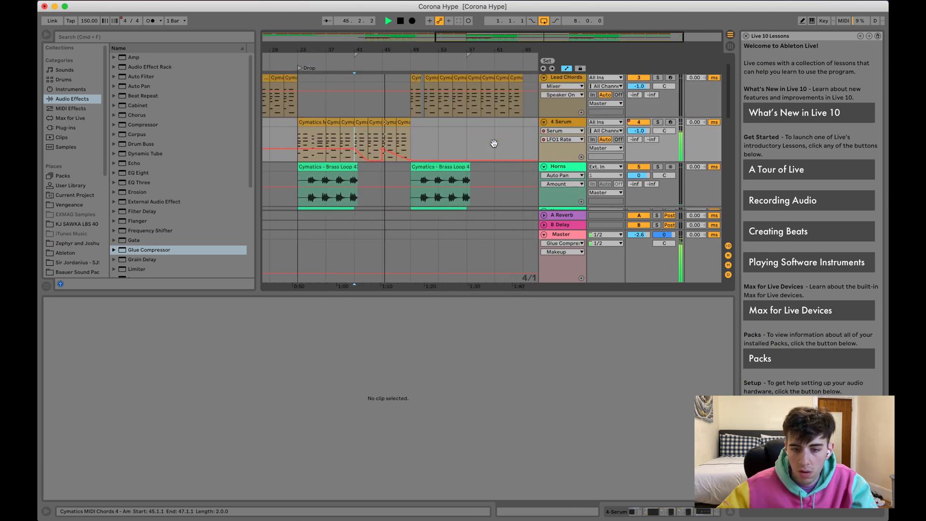
pyautogui.click(398, 175)
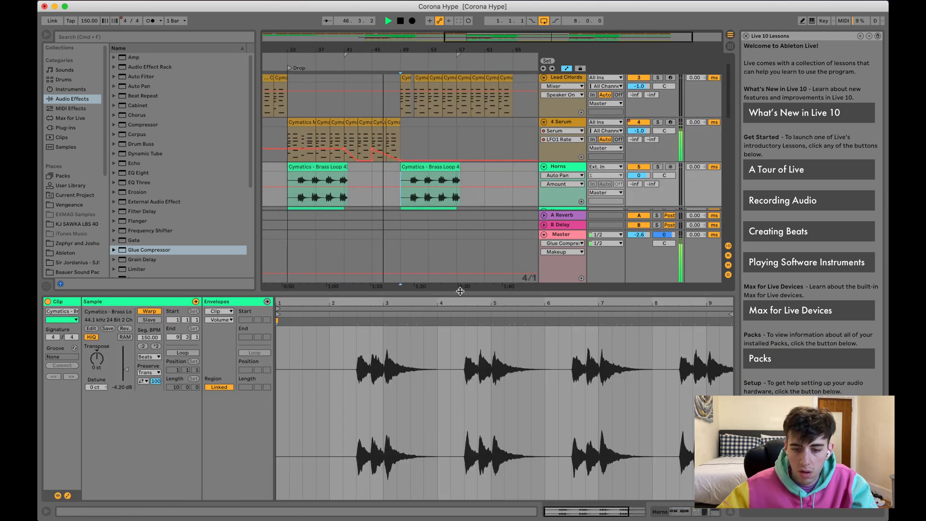
# Expand the arrangement to show more tracks, stop playback, and select the 15 Serum clip from bar 33 to bar 37
pyautogui.moveTo(460, 291); pyautogui.dragTo(421, 478)
pyautogui.scroll(-5, 399, 305)
pyautogui.press('space')
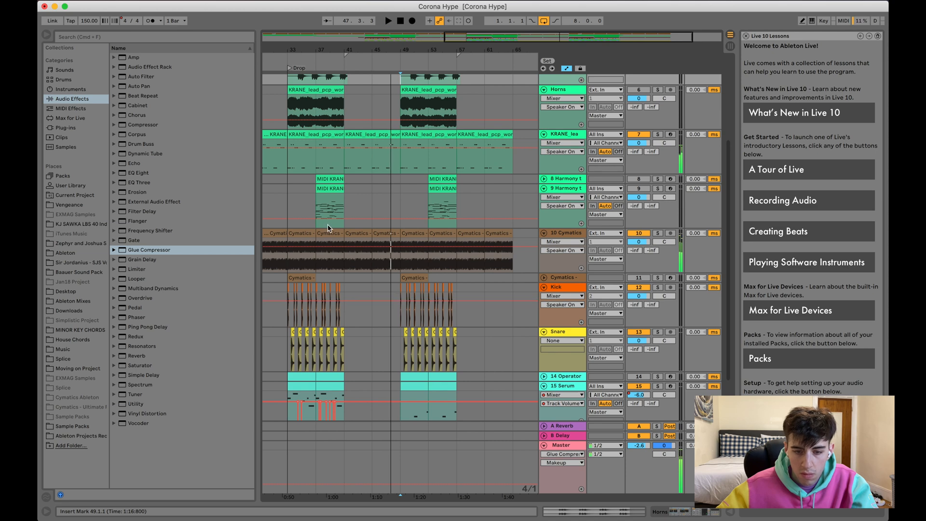
pyautogui.click(328, 228)
pyautogui.scroll(-5, 318, 217)
pyautogui.hscroll(3, 312, 207)
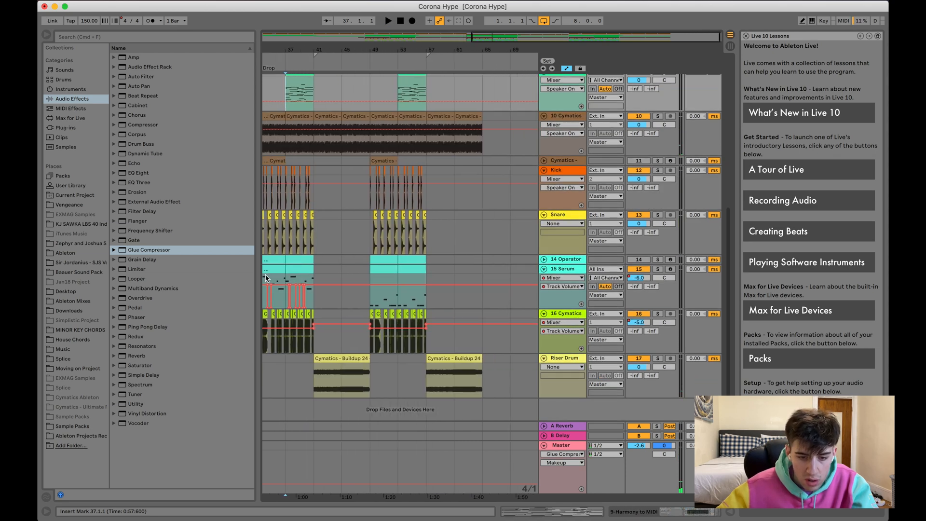
pyautogui.hscroll(-2, 265, 278)
pyautogui.click(279, 267)
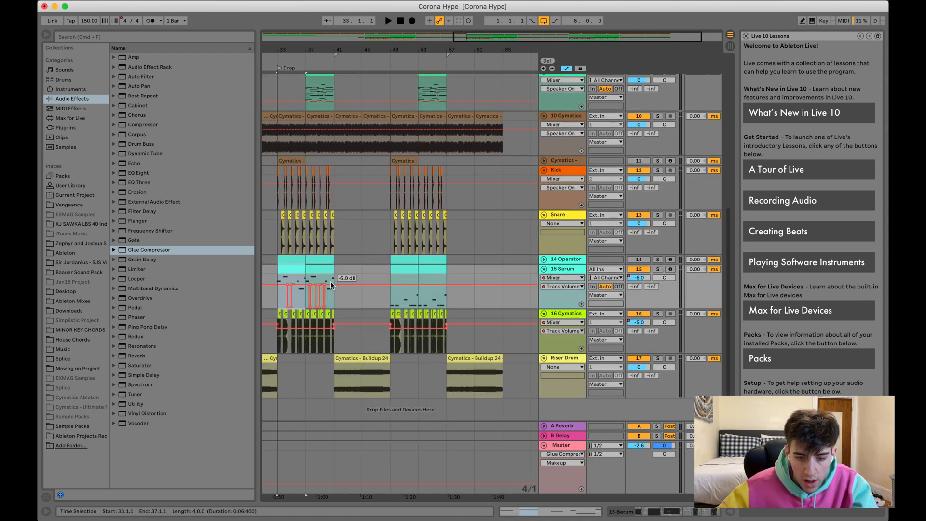
# Zoom in on the drop at bar 33, open the first 808 clip on 16 Cymatics, and show the track's EQ Eight and Spectrum
pyautogui.moveTo(289, 50); pyautogui.dragTo(289, 159)
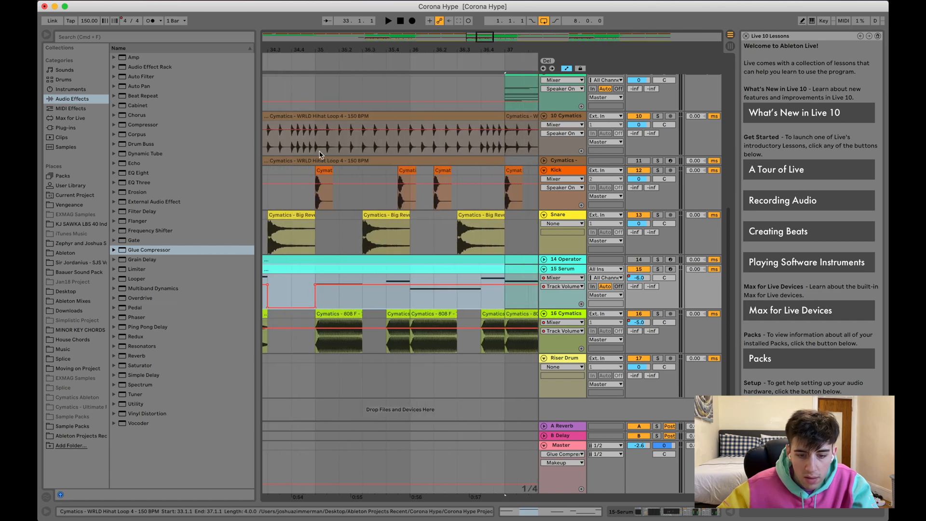
pyautogui.hscroll(-5, 341, 199)
pyautogui.hscroll(-2, 296, 343)
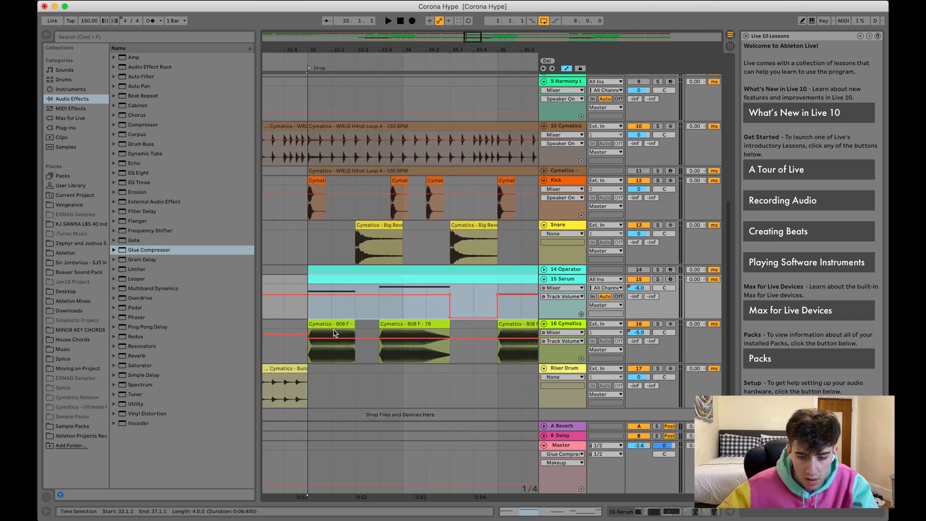
pyautogui.doubleClick(334, 331)
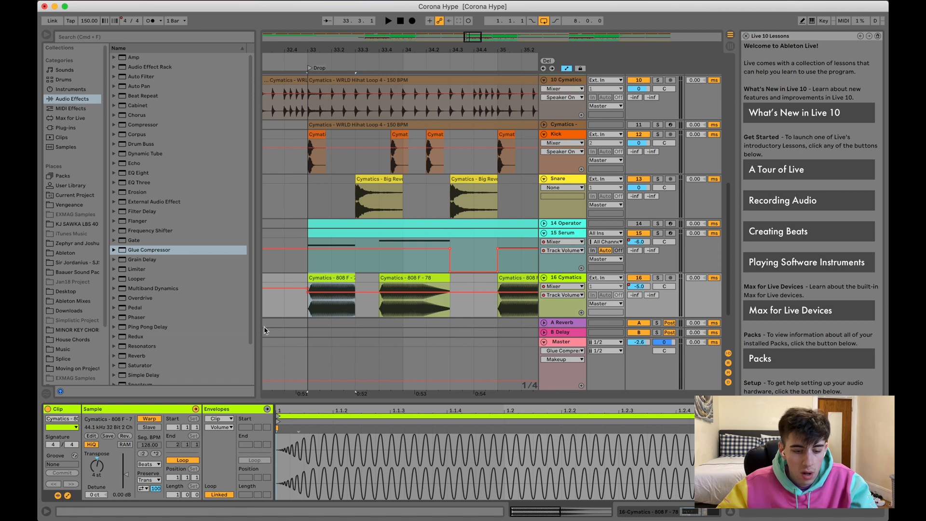
pyautogui.click(321, 279)
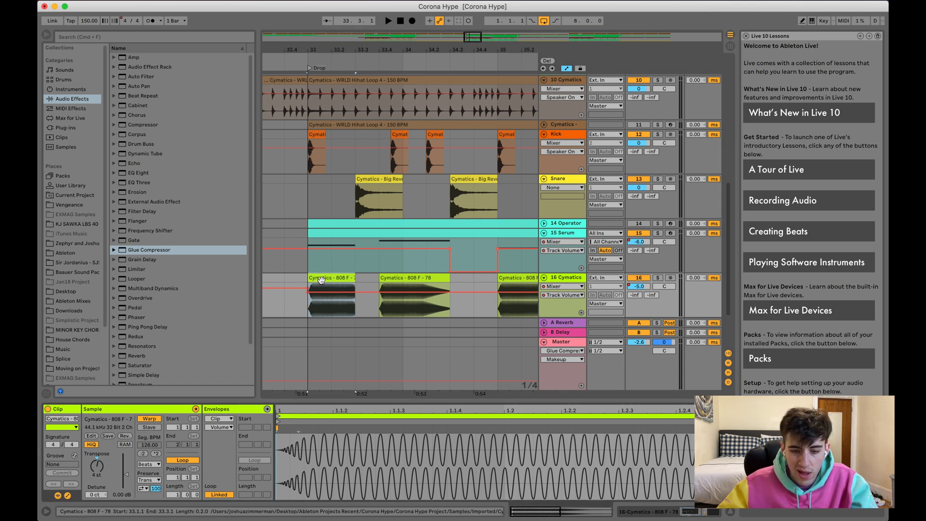
pyautogui.click(559, 279)
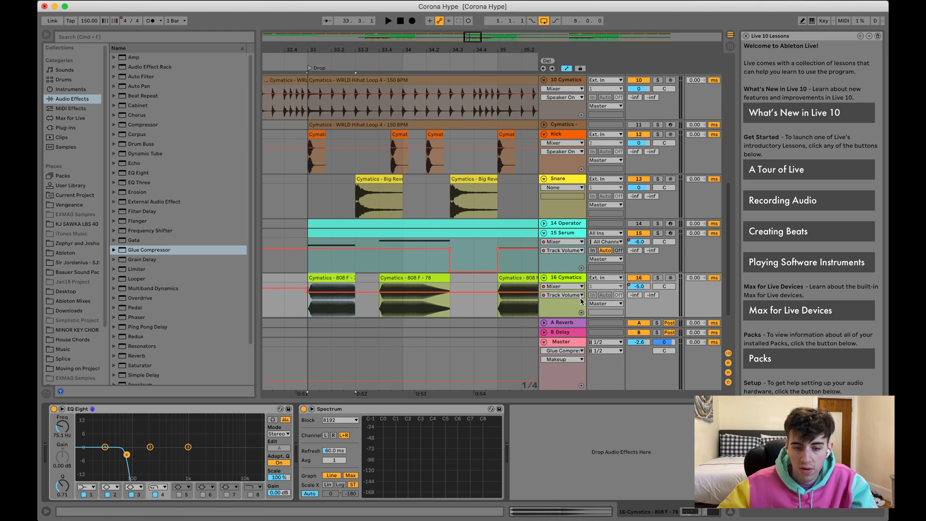
# Solo the 16 Cymatics track and play its first 808 clip from bar 33
pyautogui.press('space')
pyautogui.click(658, 278)
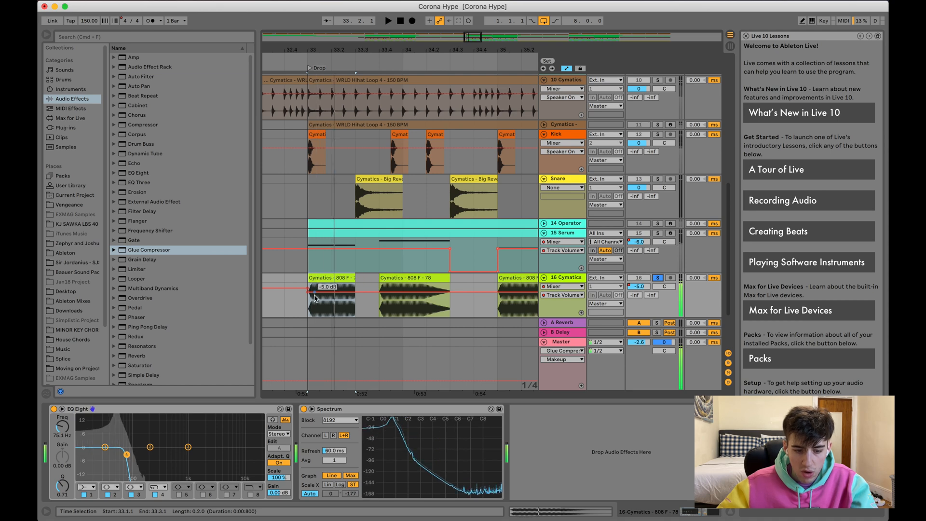
pyautogui.click(353, 294)
pyautogui.press('space')
# Show the 15 Serum track's devices and examine the lower and upper cut bands of its EQ Eight
pyautogui.click(335, 232)
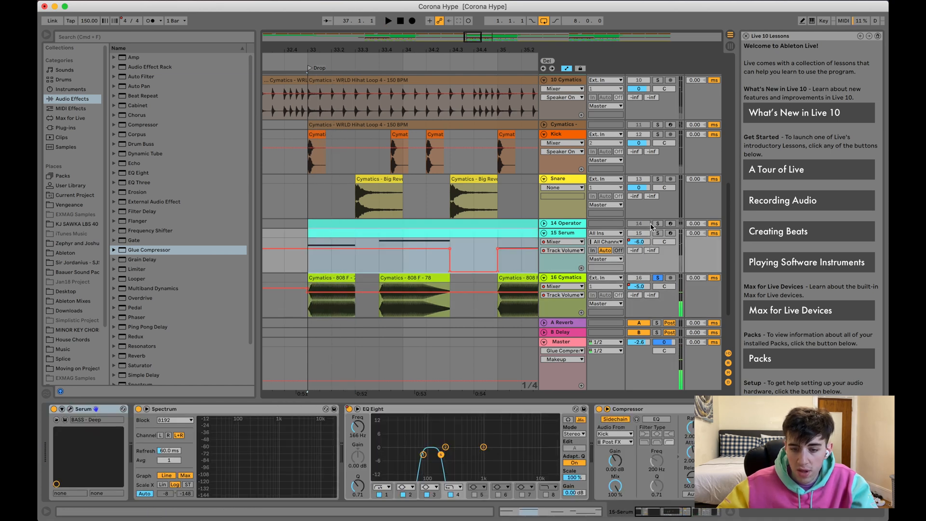
pyautogui.click(575, 233)
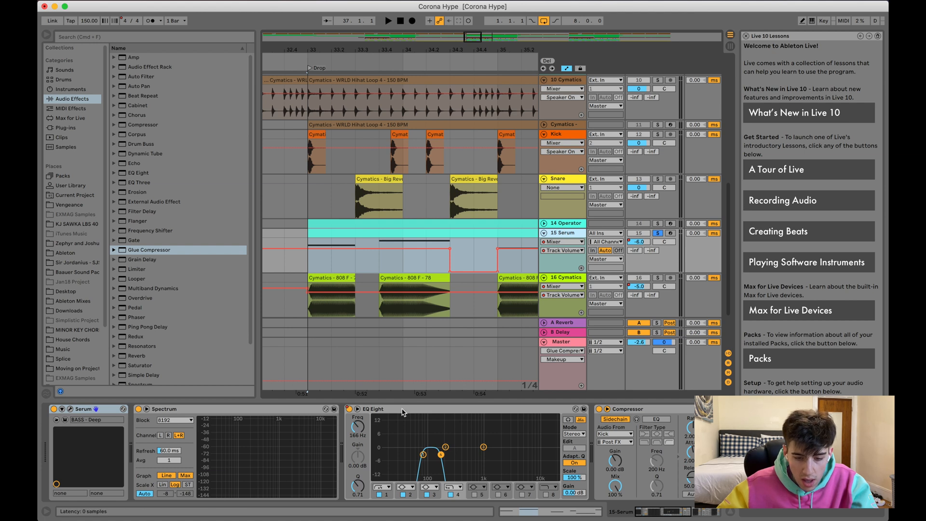
pyautogui.click(423, 455)
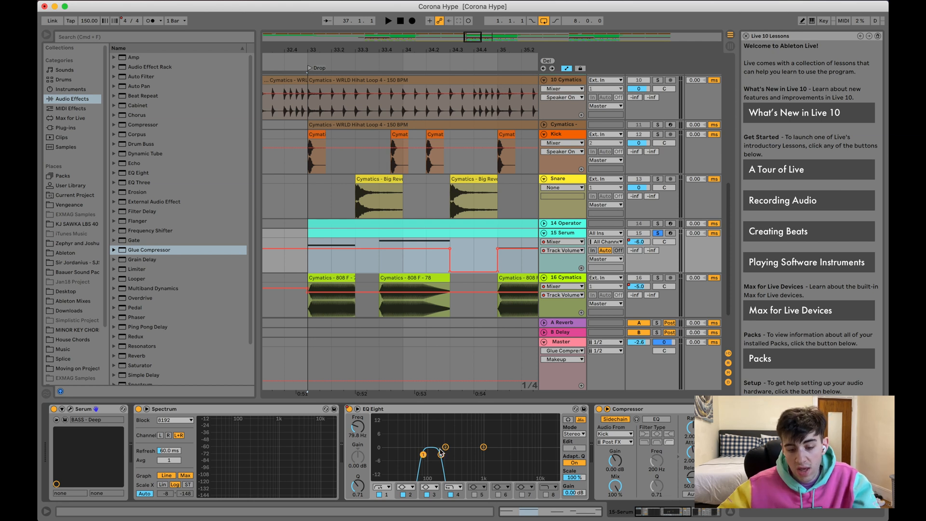
pyautogui.click(441, 454)
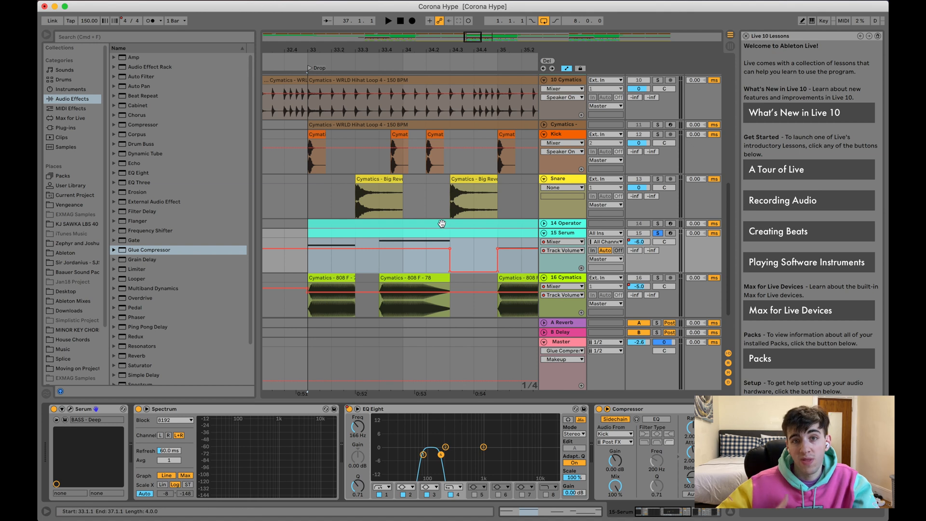
# Play 15 Serum and 16 Cymatics soloed together, then clear the solos and play all tracks from bar 33
pyautogui.click(658, 278)
pyautogui.press('space')
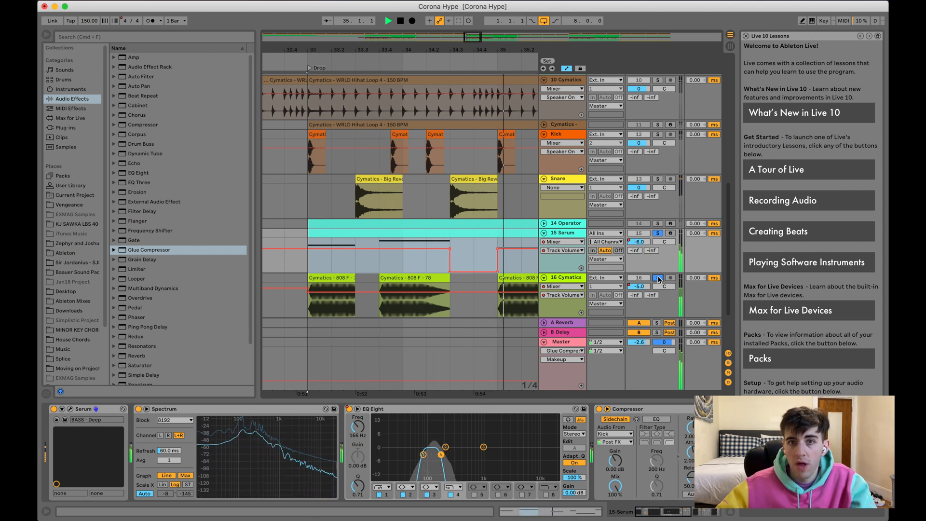
pyautogui.click(658, 278)
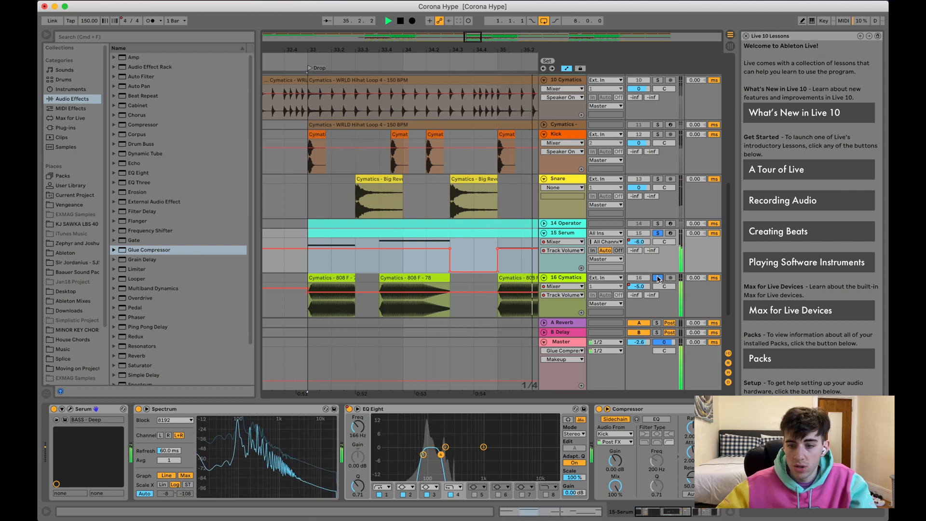
pyautogui.click(658, 233)
pyautogui.press('space')
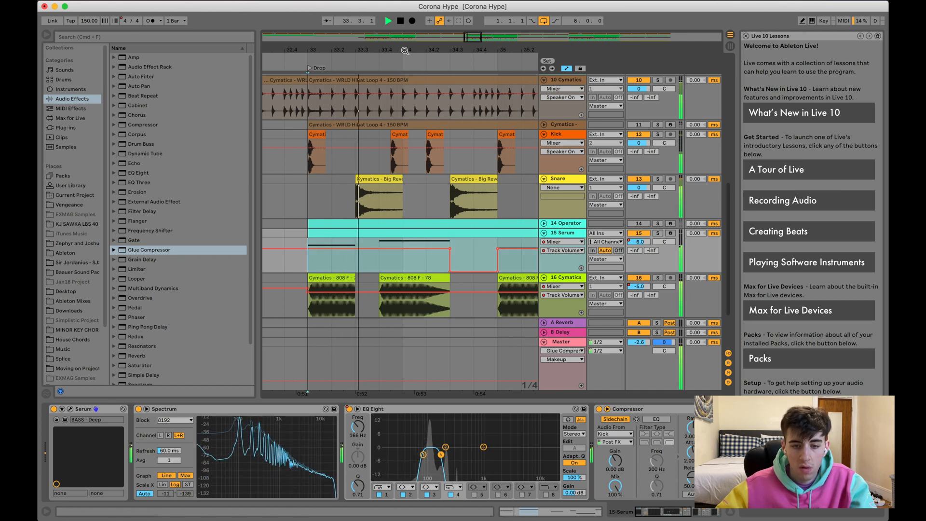
# Show the full song length and examine all tracks from the chords down to Riser Drum while the first drum section plays
pyautogui.moveTo(405, 50); pyautogui.dragTo(405, 17)
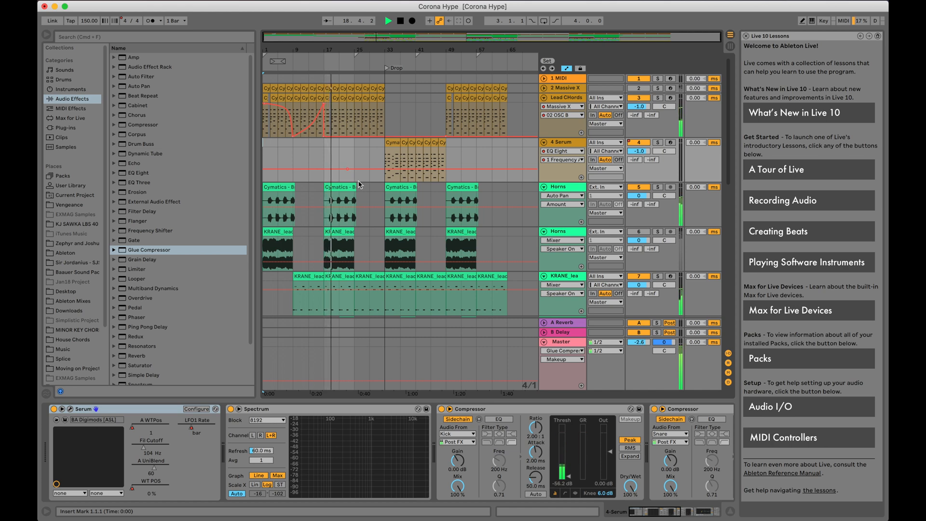
pyautogui.scroll(-5, 359, 184)
pyautogui.scroll(-10, 359, 184)
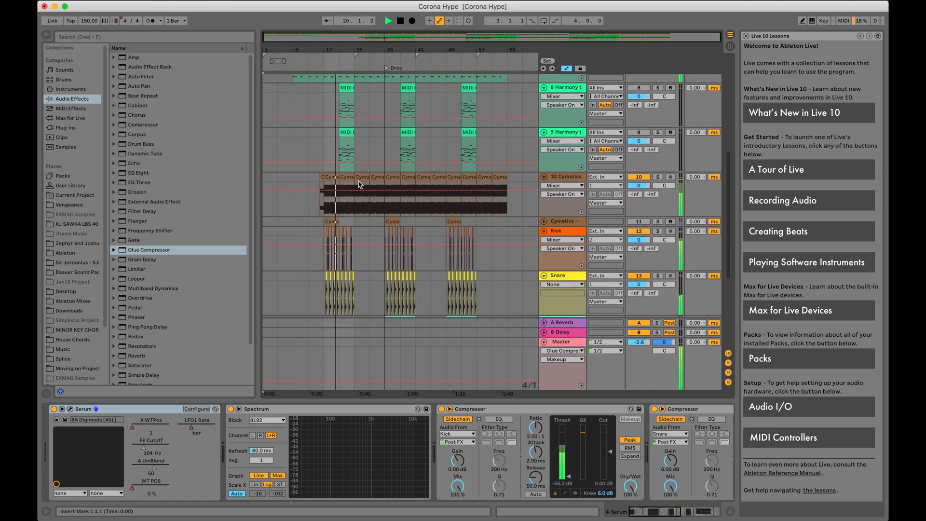
pyautogui.scroll(-3, 359, 184)
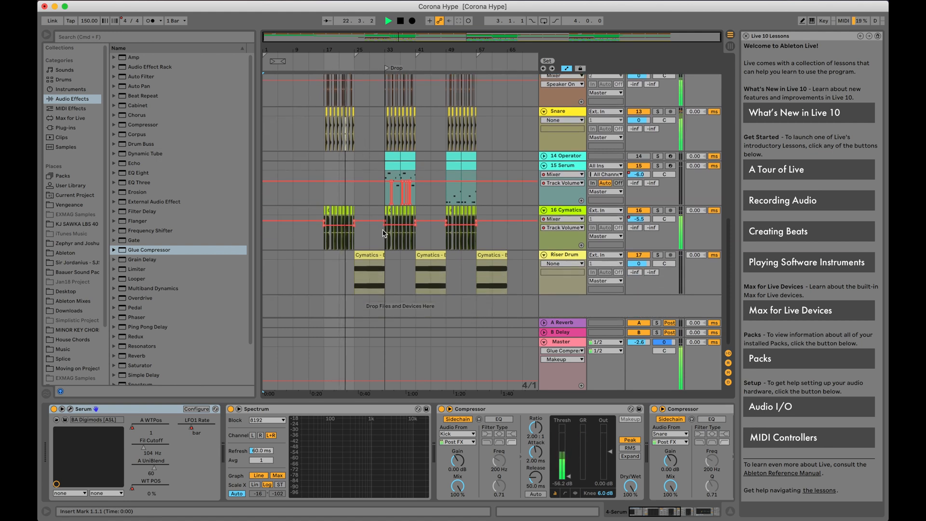
pyautogui.scroll(8, 436, 130)
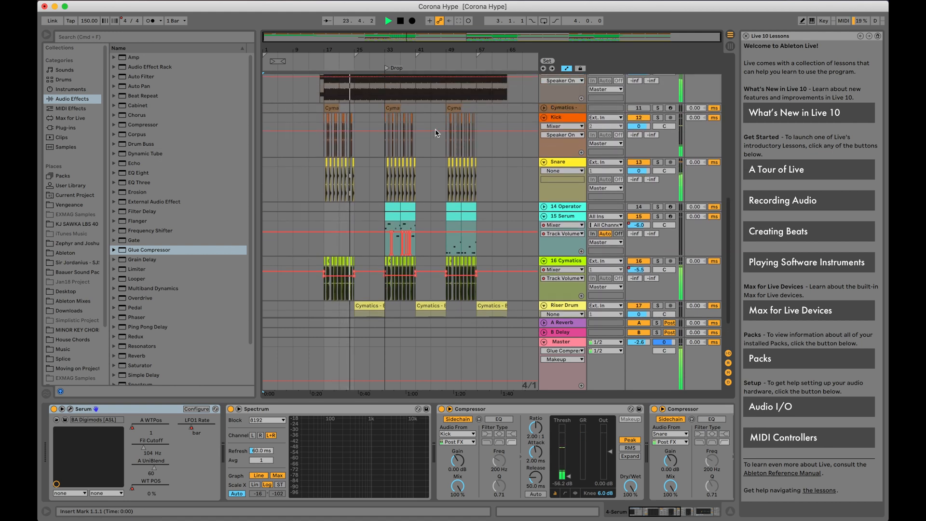